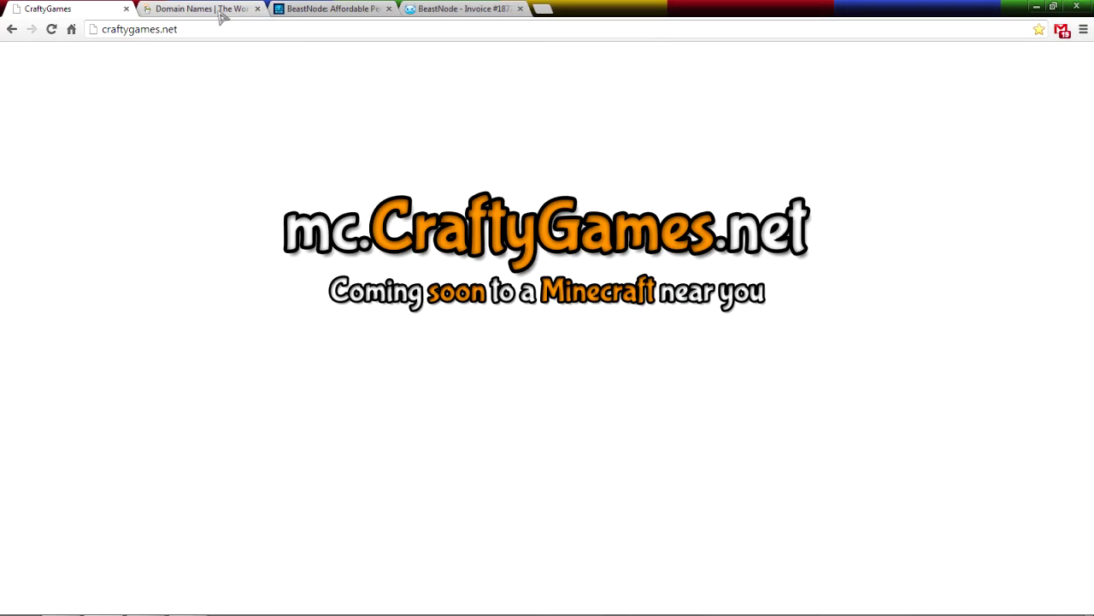
Switch to the GoDaddy page and search for the domain zipcraft.net.
{"action": "left_click", "coordinate": [218, 14]}
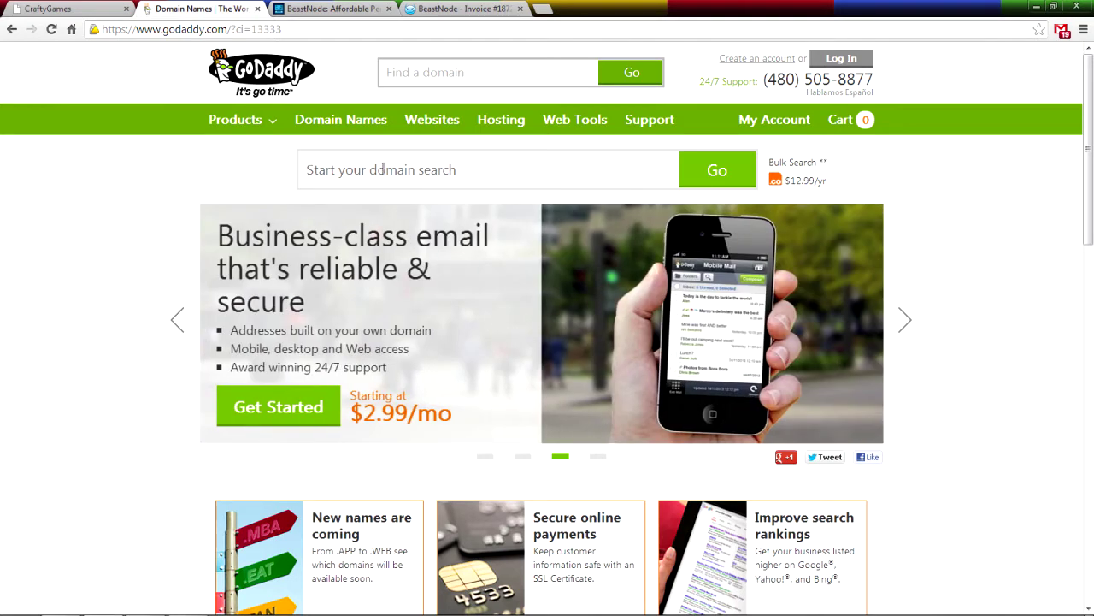
{"action": "type", "text": "zipcraft"}
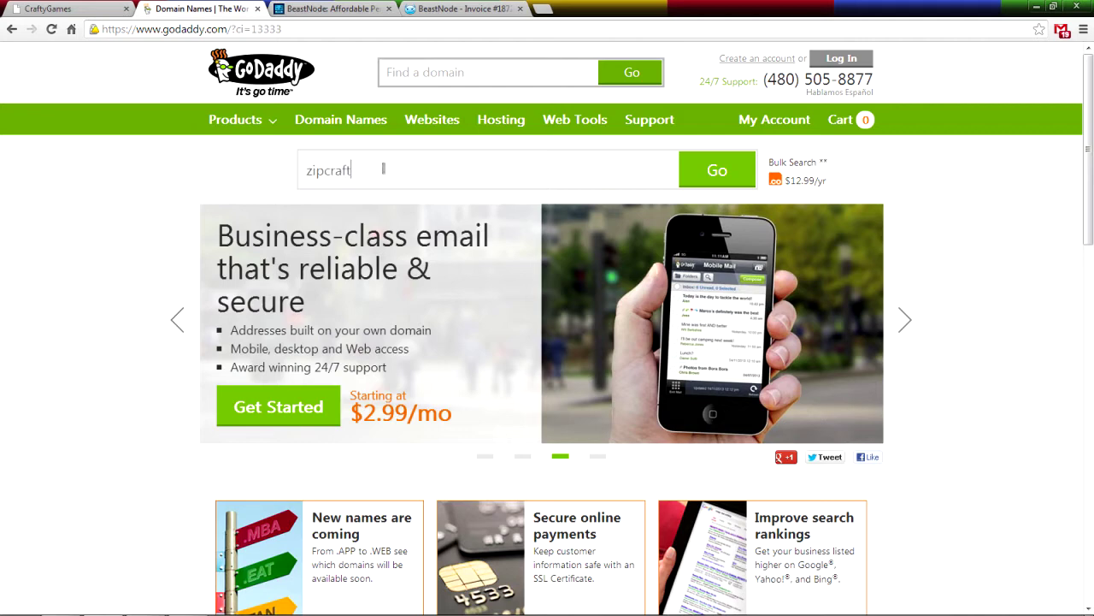
{"action": "type", "text": ".net"}
{"action": "key", "text": "Return"}
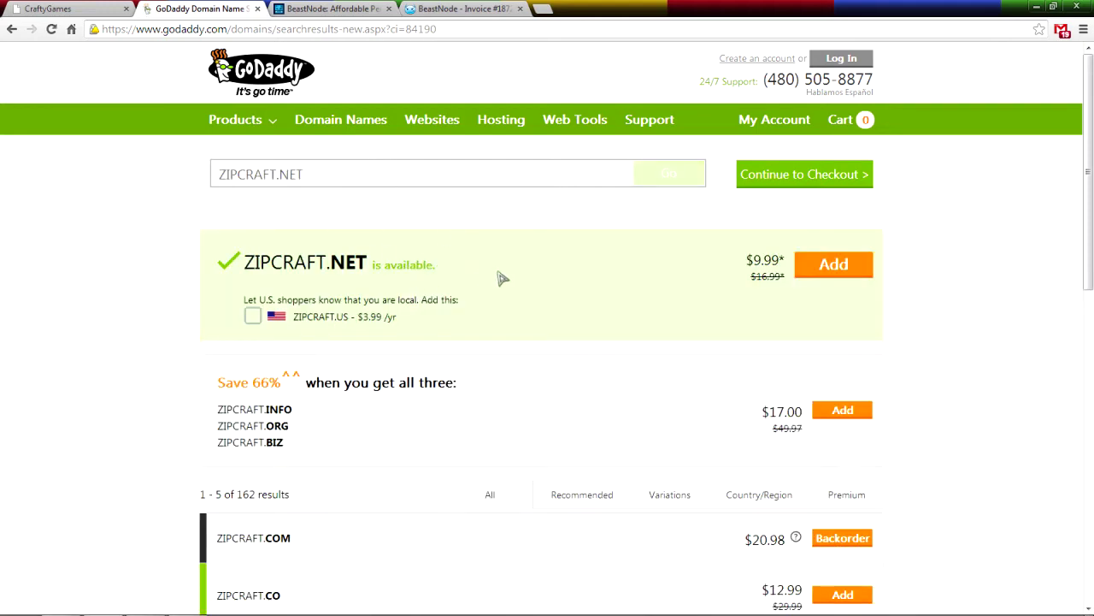
Add zipcraft.net with the Privacy Protection option to the order and continue to checkout.
{"action": "left_click", "coordinate": [829, 264]}
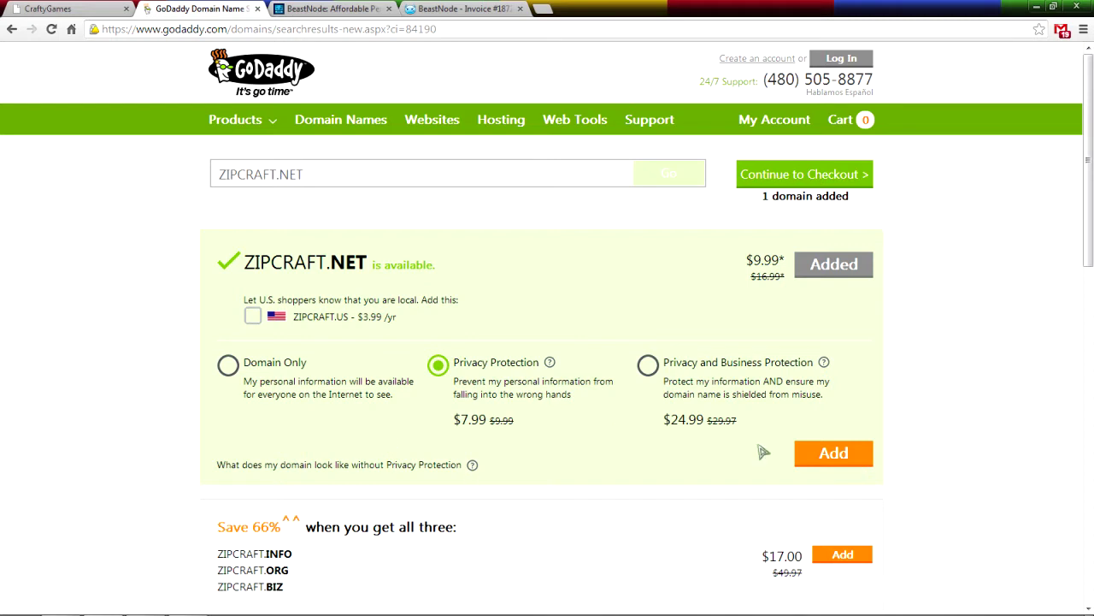
{"action": "left_click", "coordinate": [835, 454]}
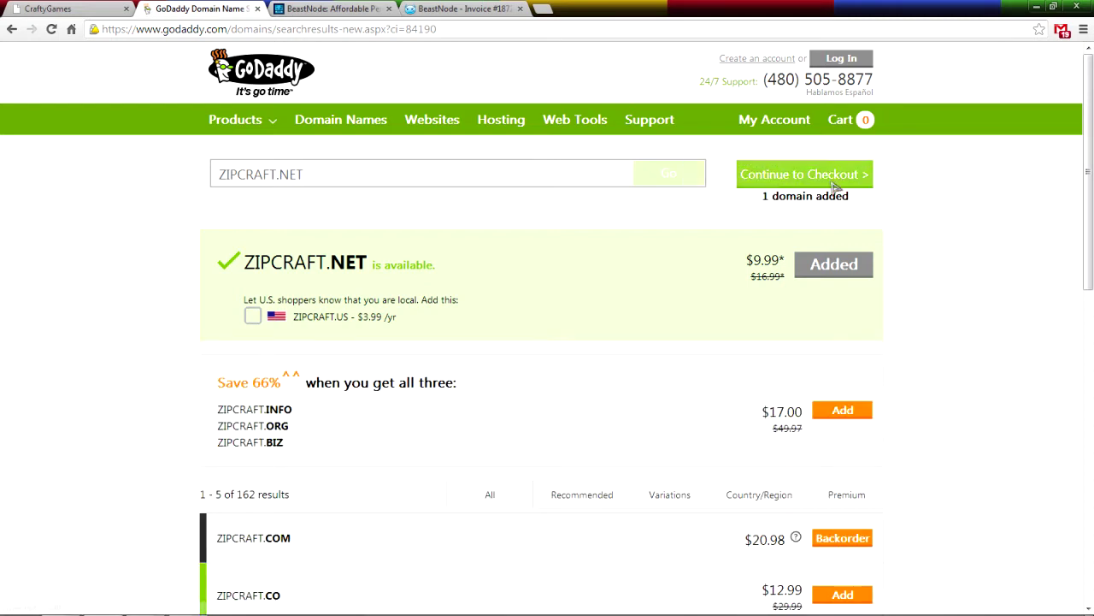
{"action": "left_click", "coordinate": [835, 186]}
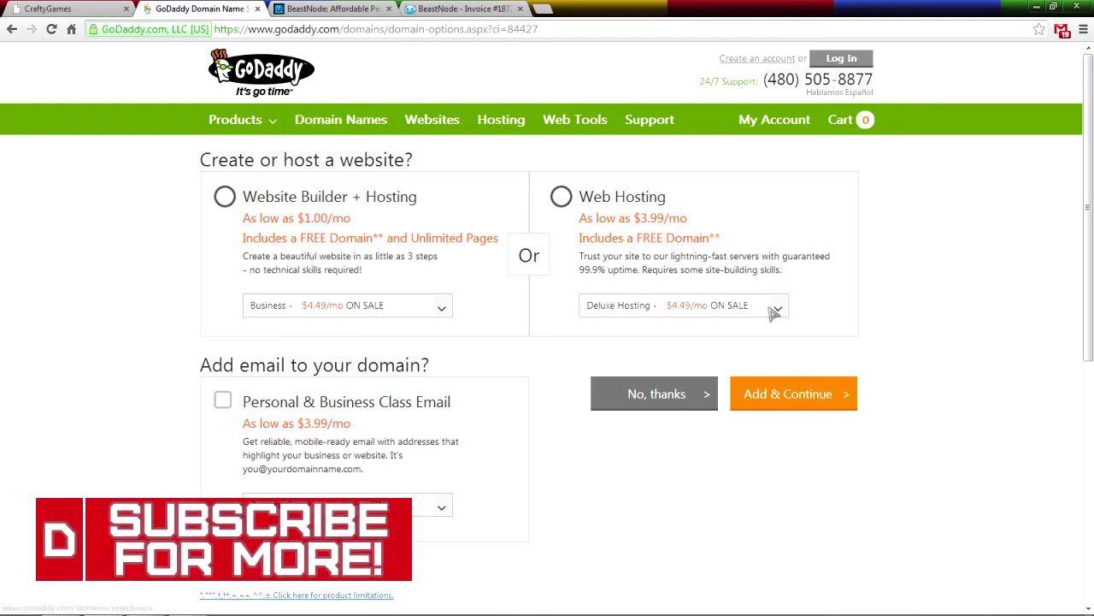
Review the available Web Hosting plans and decline the website, hosting and email add-ons.
{"action": "left_click", "coordinate": [781, 310]}
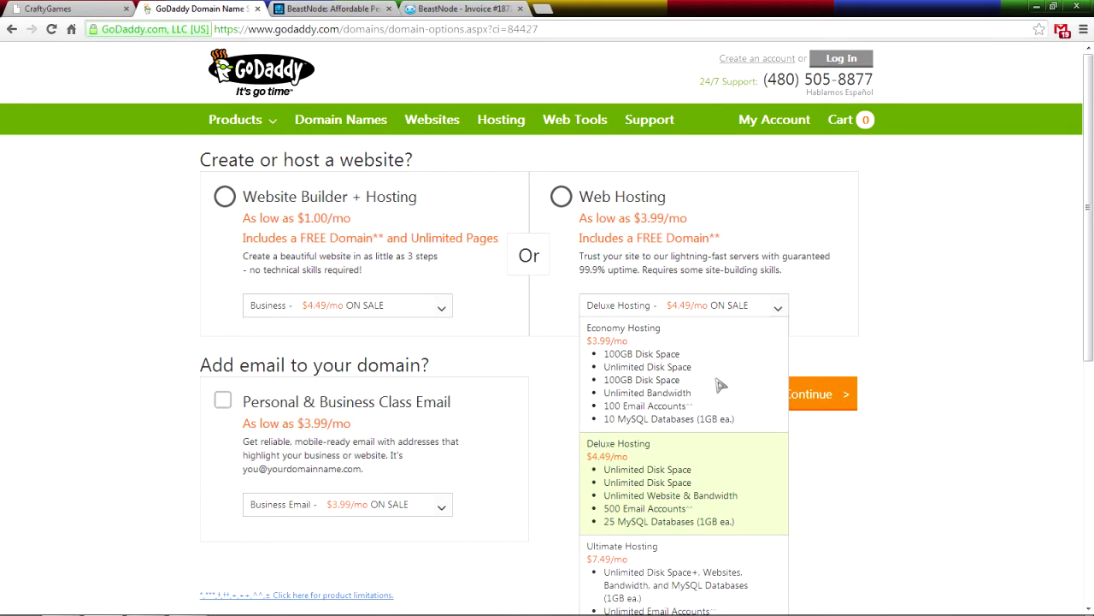
{"action": "scroll", "coordinate": [735, 362], "scroll_direction": "down", "scroll_amount": 2}
{"action": "scroll", "coordinate": [734, 363], "scroll_direction": "up", "scroll_amount": 2}
{"action": "left_click", "coordinate": [818, 310]}
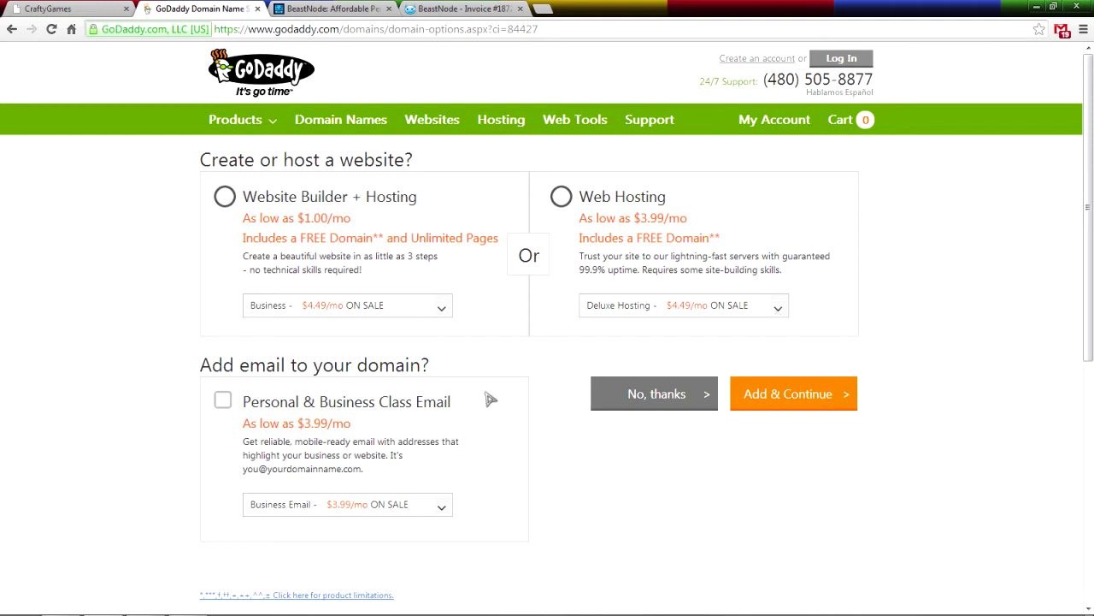
{"action": "left_click", "coordinate": [658, 402]}
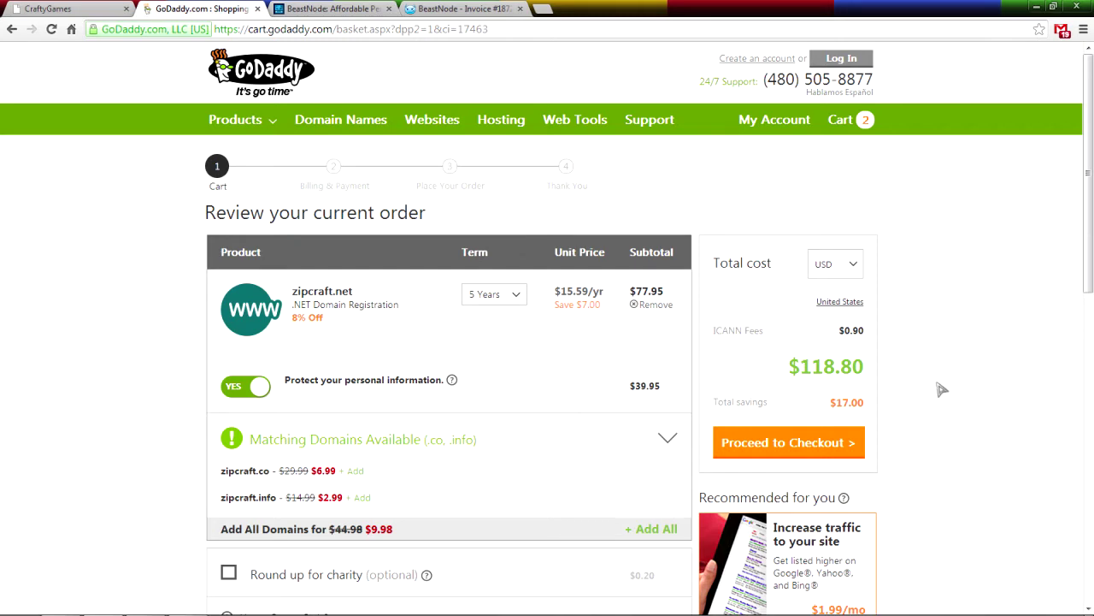
Set the zipcraft.net registration term to 1 year in the cart.
{"action": "left_click", "coordinate": [524, 298]}
{"action": "left_click", "coordinate": [511, 317]}
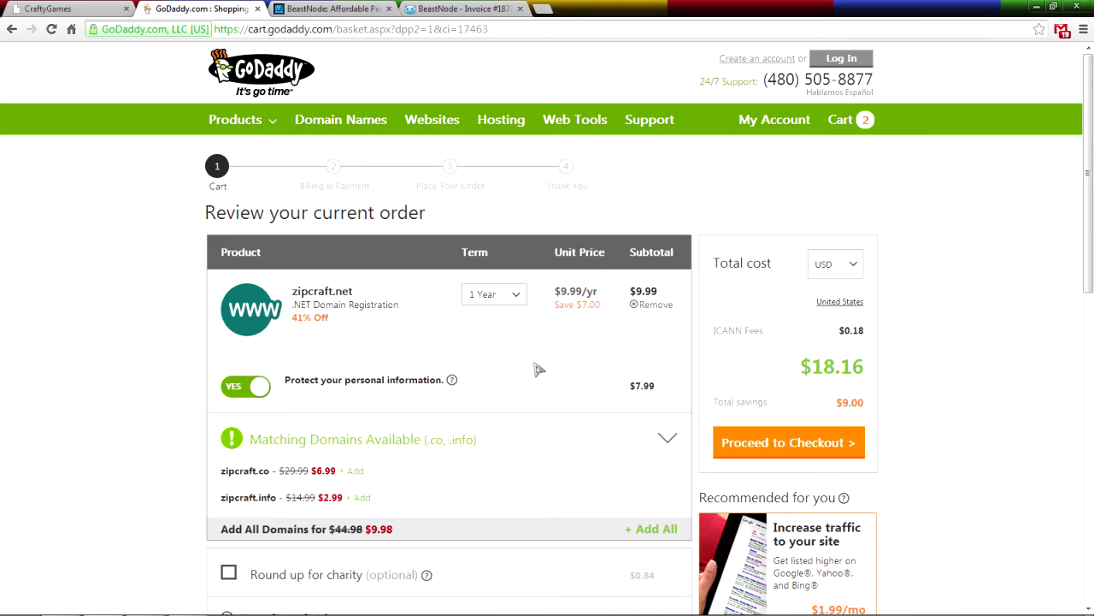
Try the order without personal information protection for zipcraft.net, read what the protection covers, and switch it back on.
{"action": "left_click", "coordinate": [265, 389]}
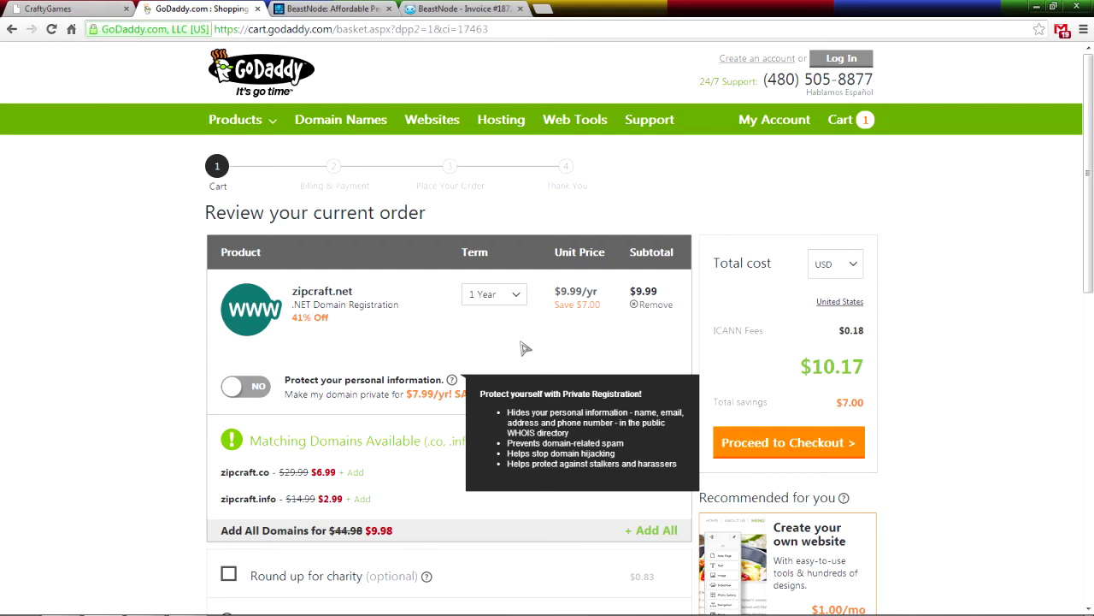
{"action": "left_click_drag", "start_coordinate": [527, 393], "coordinate": [617, 393]}
{"action": "left_click", "coordinate": [620, 393]}
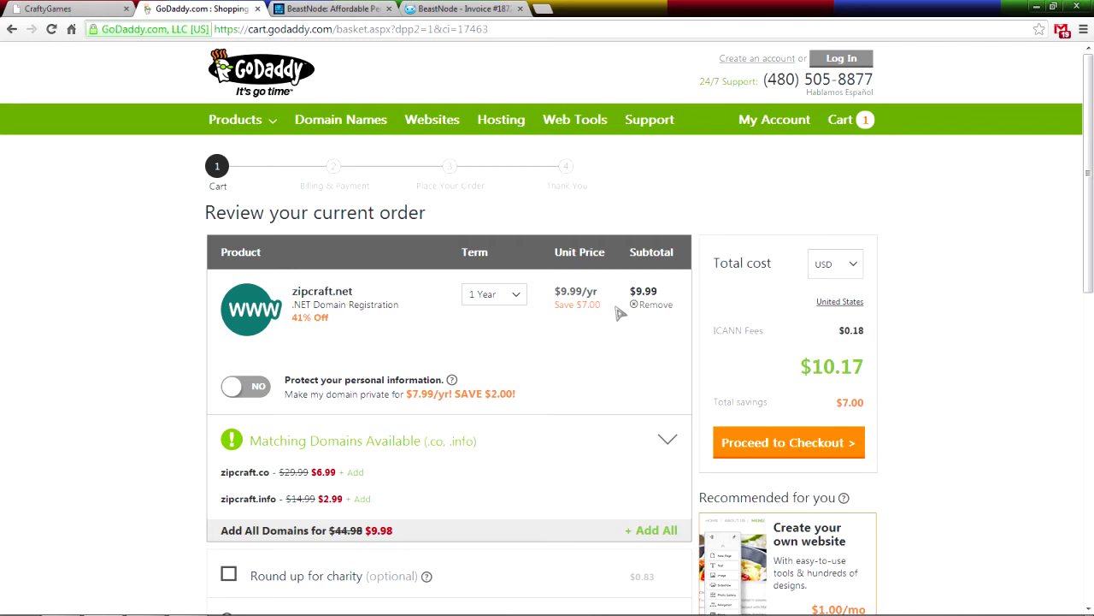
{"action": "scroll", "coordinate": [642, 354], "scroll_direction": "down", "scroll_amount": 3}
{"action": "scroll", "coordinate": [642, 354], "scroll_direction": "up", "scroll_amount": 3}
{"action": "left_click", "coordinate": [253, 386]}
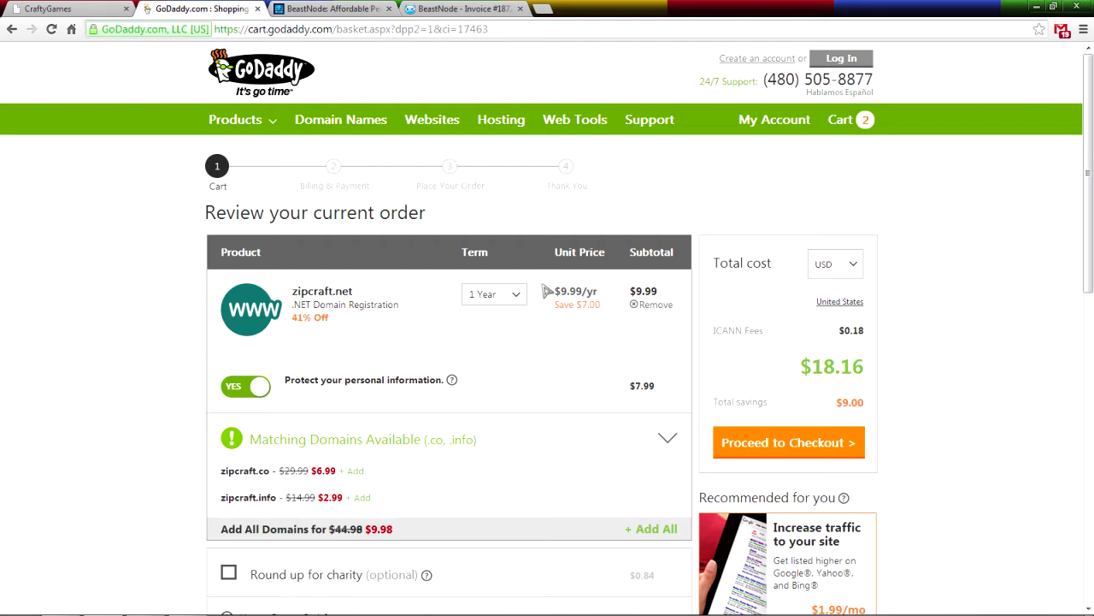
Check the yearly unit price of zipcraft.net and proceed to checkout with the order.
{"action": "left_click_drag", "start_coordinate": [560, 291], "coordinate": [598, 292]}
{"action": "left_click", "coordinate": [574, 330]}
{"action": "left_click", "coordinate": [787, 450]}
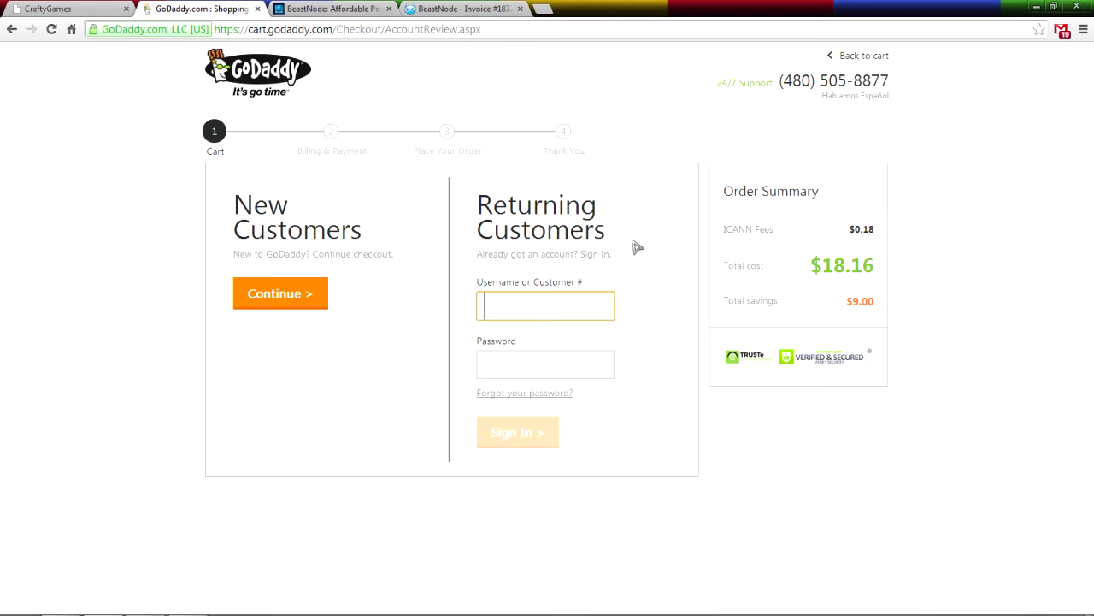
Switch to the BeastNode home page and examine its hosting plans, server features and promotional offers.
{"action": "left_click", "coordinate": [350, 10]}
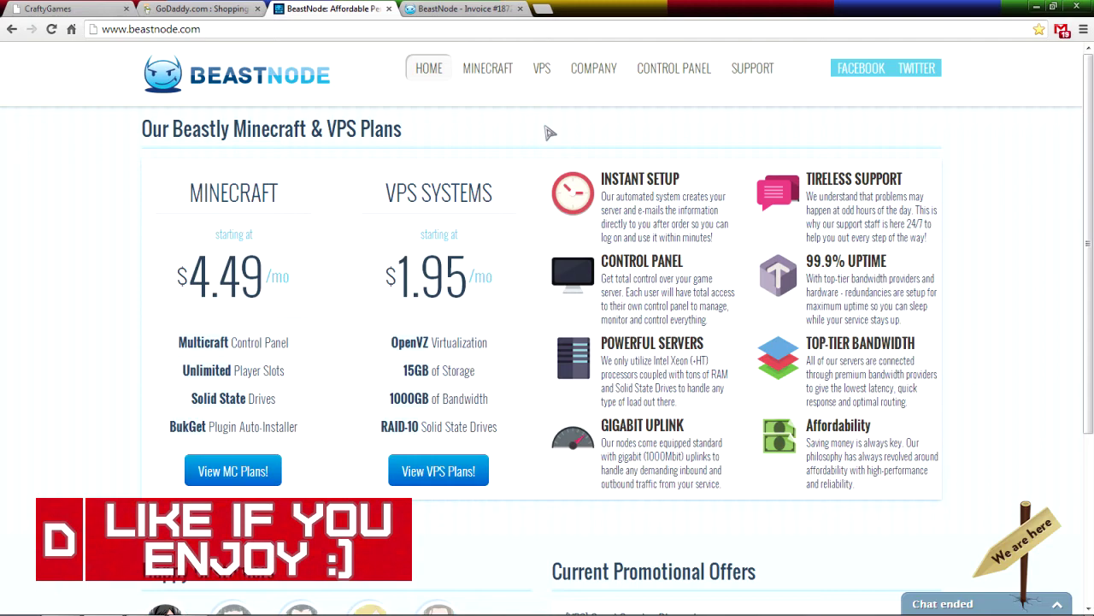
{"action": "scroll", "coordinate": [549, 132], "scroll_direction": "down", "scroll_amount": 4}
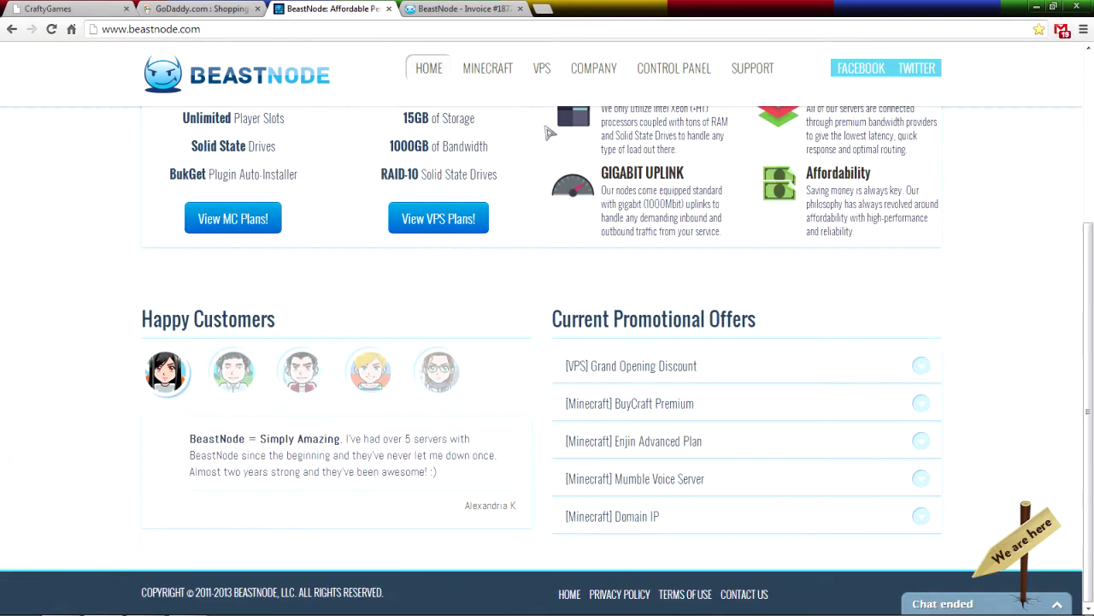
{"action": "scroll", "coordinate": [540, 291], "scroll_direction": "up", "scroll_amount": 4}
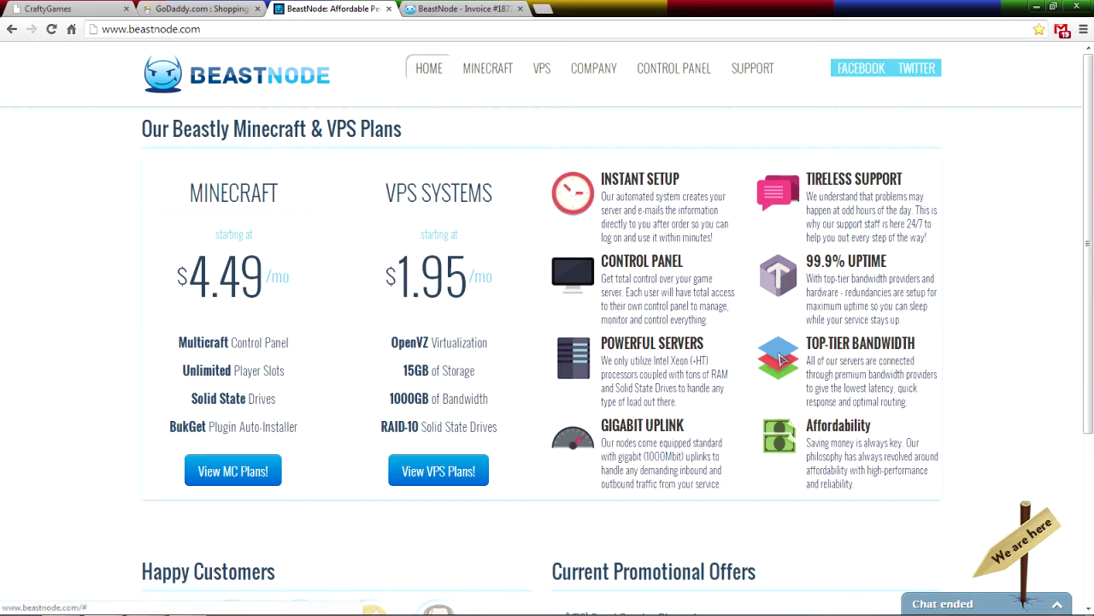
{"action": "left_click_drag", "start_coordinate": [615, 388], "coordinate": [679, 387]}
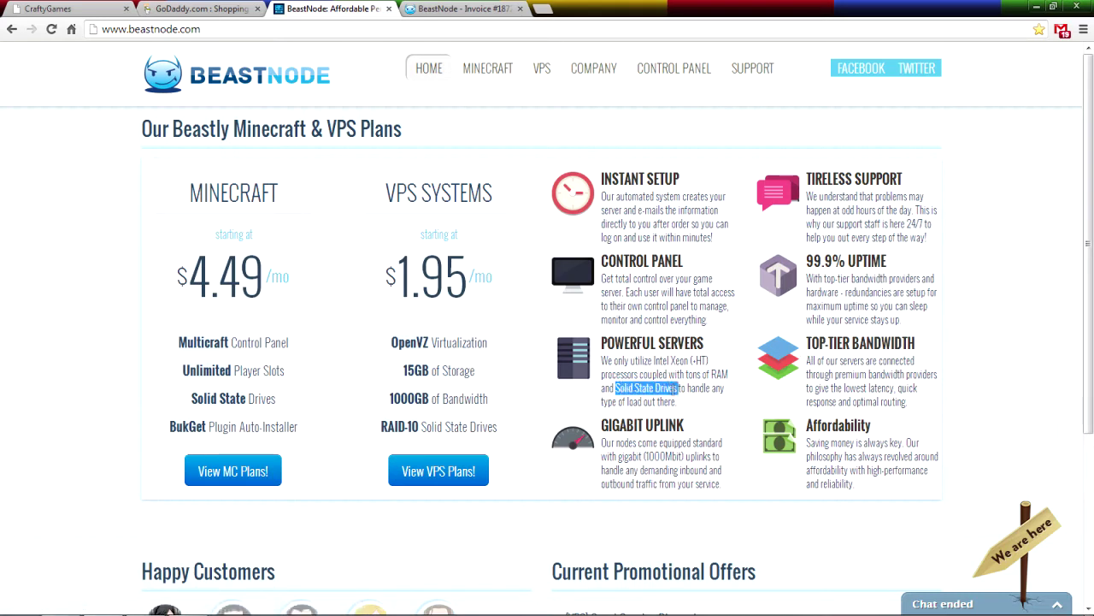
{"action": "left_click", "coordinate": [682, 388]}
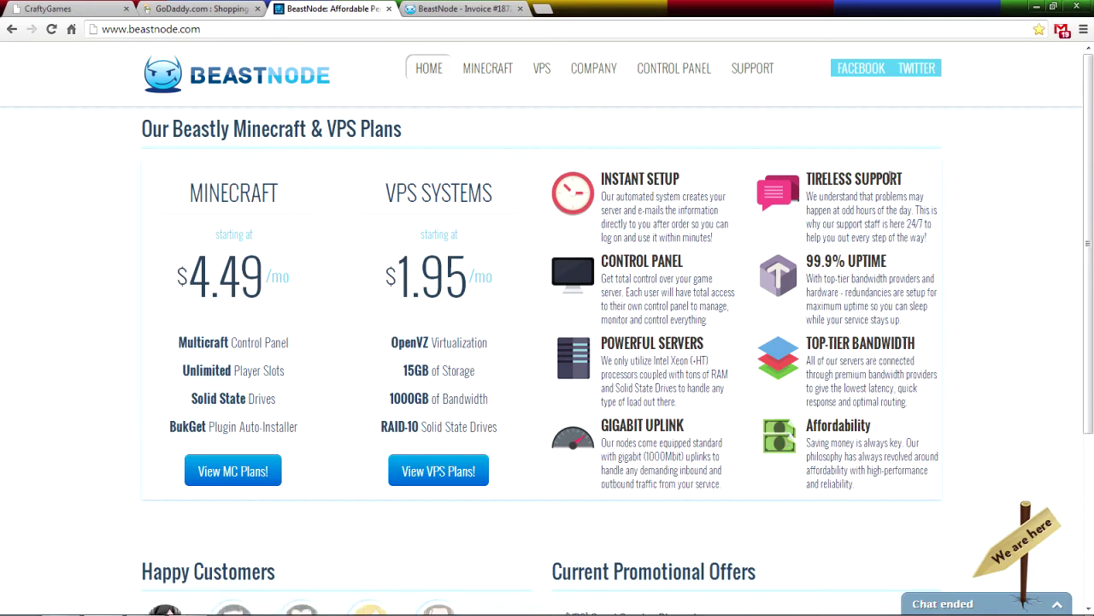
{"action": "scroll", "coordinate": [899, 196], "scroll_direction": "down", "scroll_amount": 2}
{"action": "scroll", "coordinate": [908, 217], "scroll_direction": "up", "scroll_amount": 2}
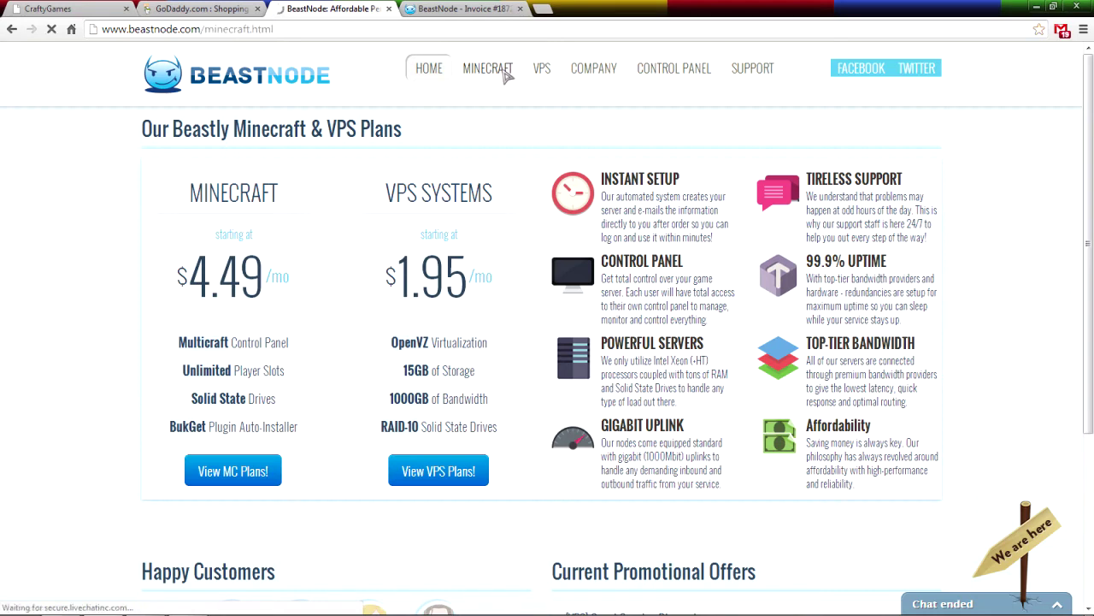
Open BeastNode's Minecraft hosting page and examine the USA and Europe test server locations.
{"action": "left_click", "coordinate": [504, 76]}
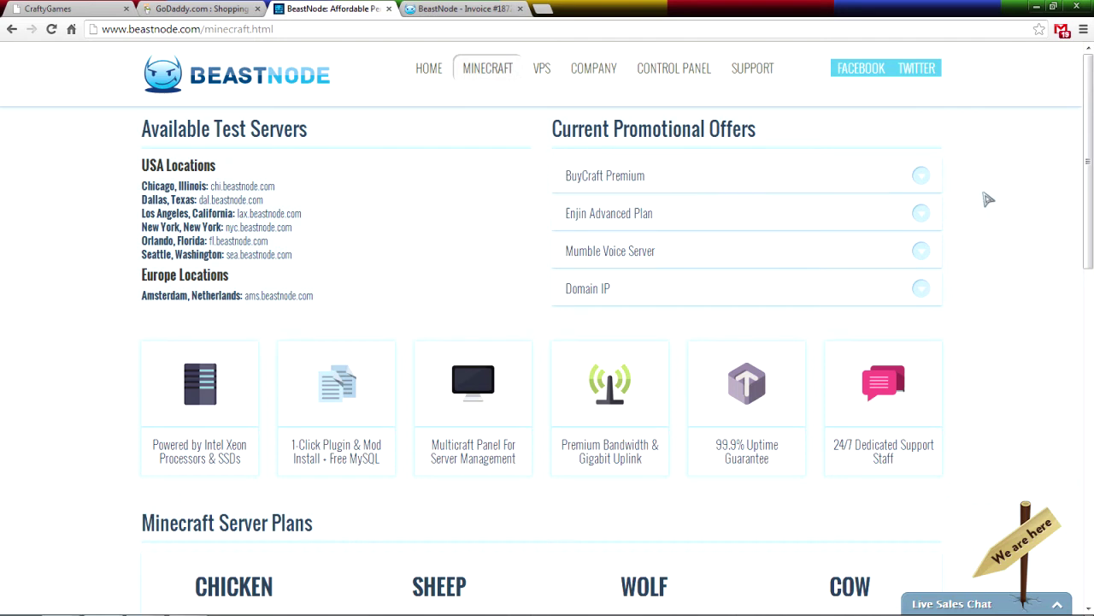
{"action": "left_click_drag", "start_coordinate": [311, 255], "coordinate": [123, 171]}
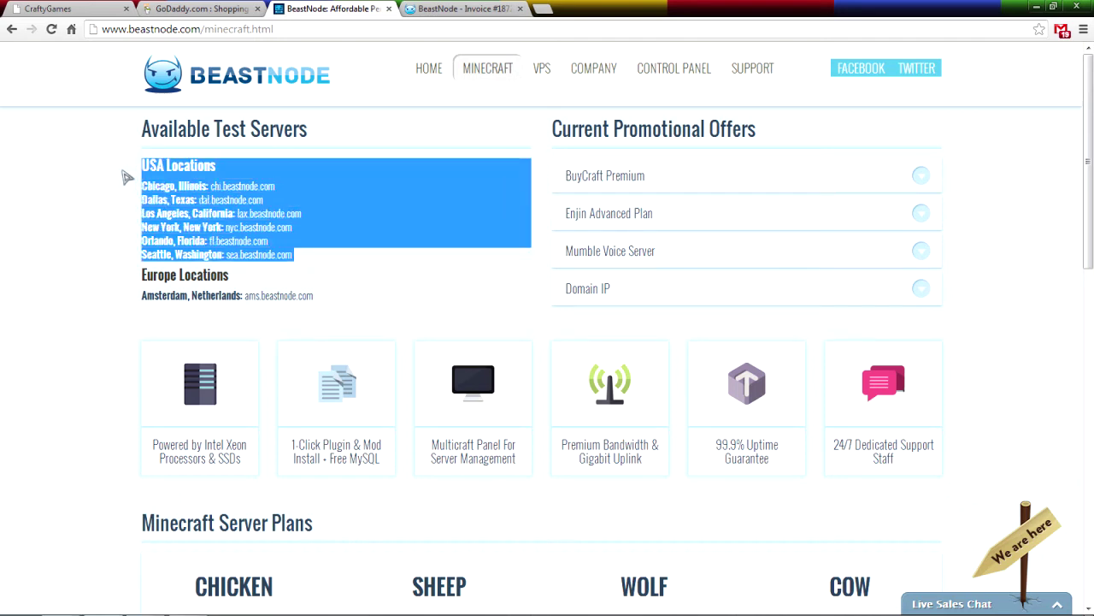
{"action": "left_click", "coordinate": [343, 300]}
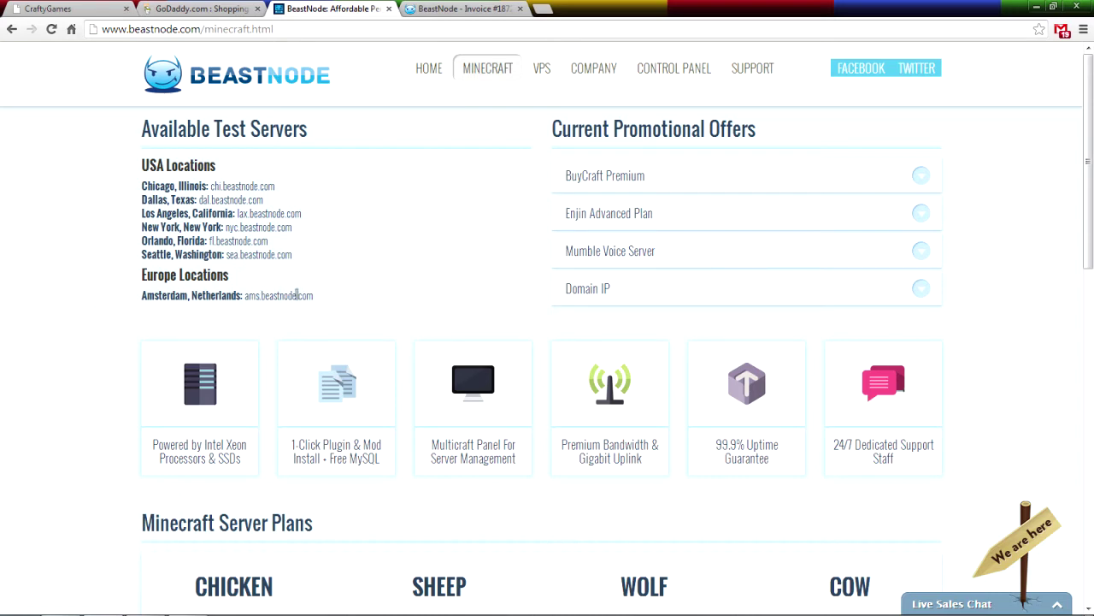
Expand and read the BuyCraft Premium, Enjin Advanced Plan, Mumble Voice Server and Domain IP promotional offers.
{"action": "left_click", "coordinate": [929, 183]}
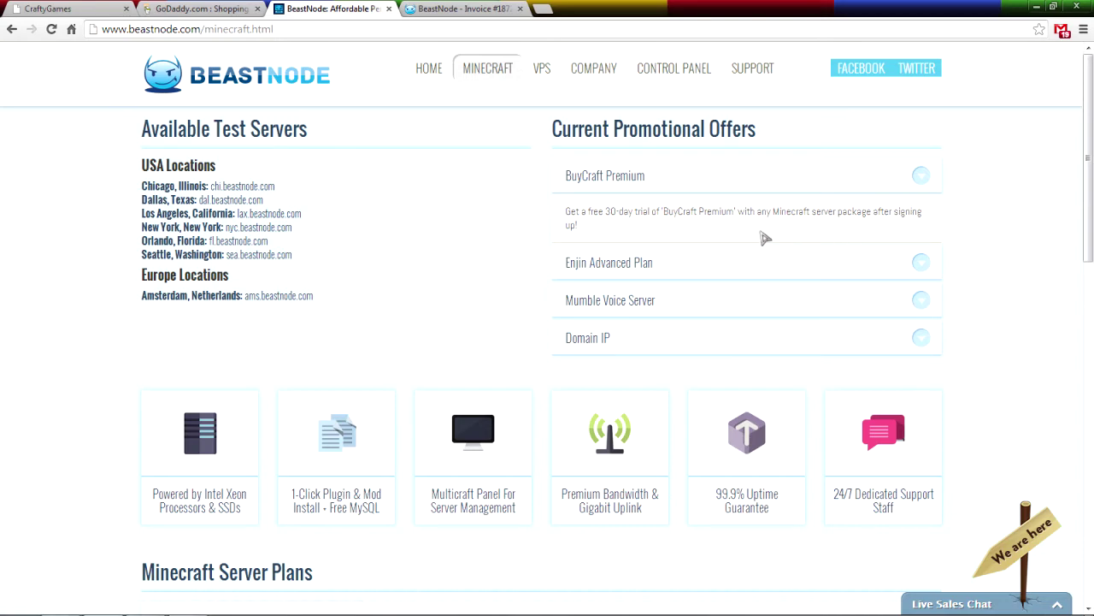
{"action": "triple_click", "coordinate": [614, 218]}
{"action": "left_click", "coordinate": [617, 212]}
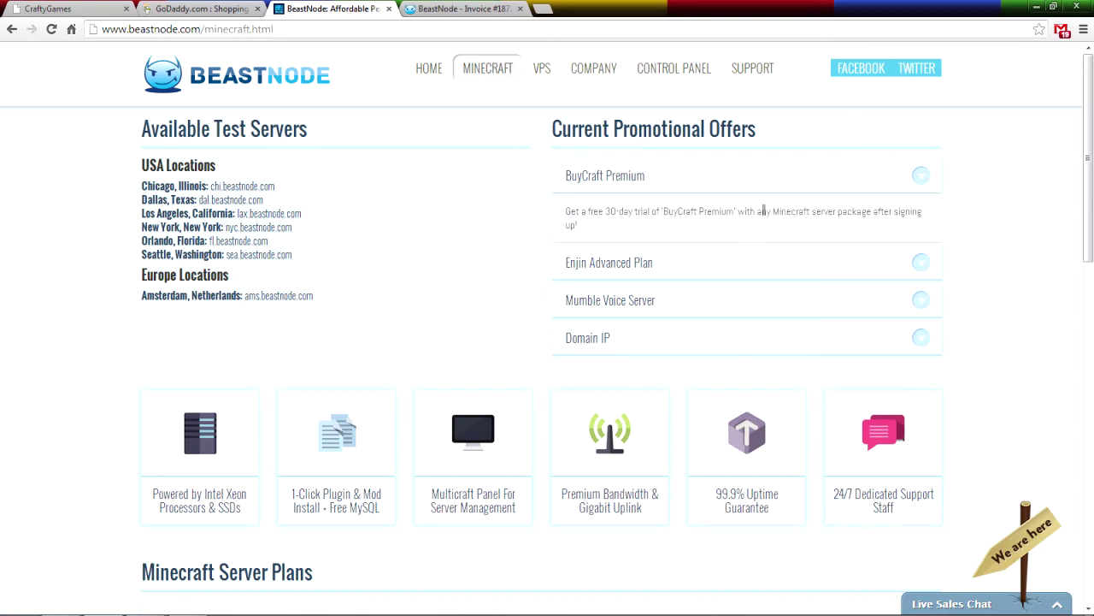
{"action": "left_click", "coordinate": [929, 265]}
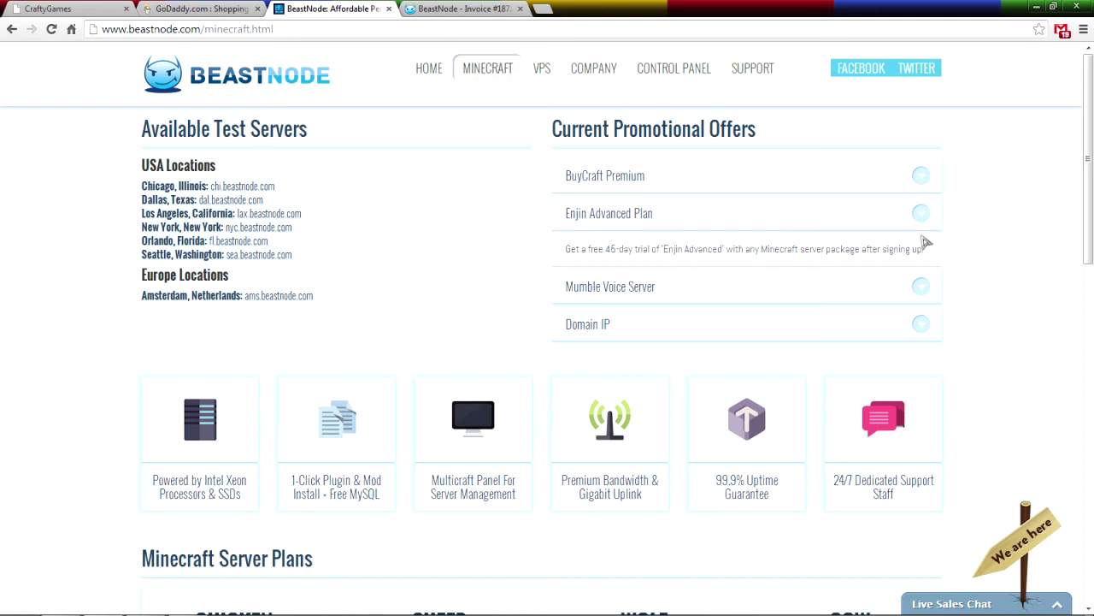
{"action": "left_click", "coordinate": [922, 287]}
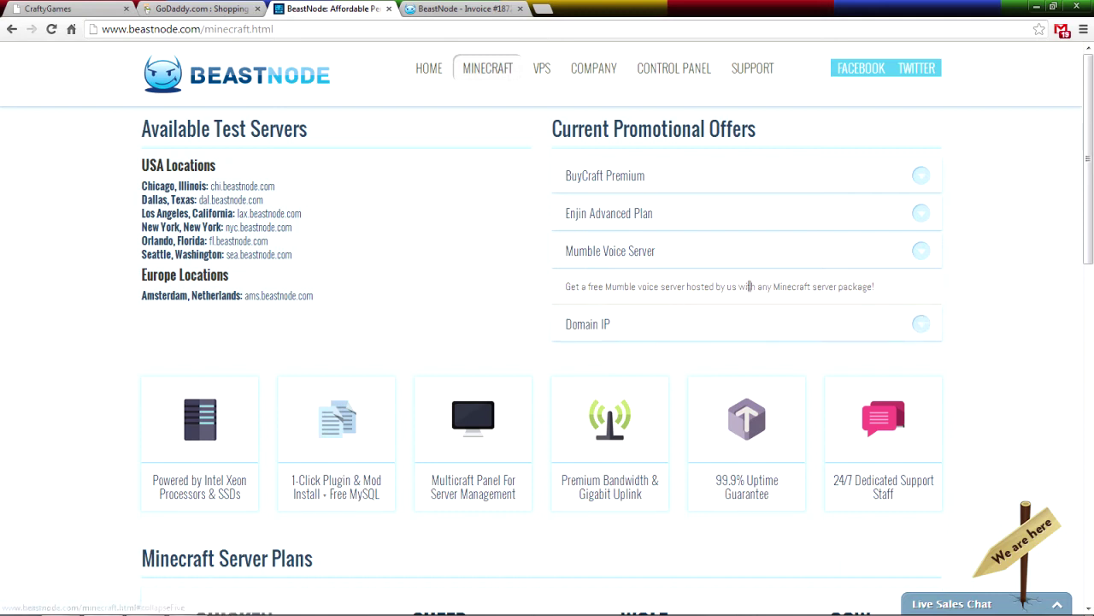
{"action": "left_click", "coordinate": [921, 323]}
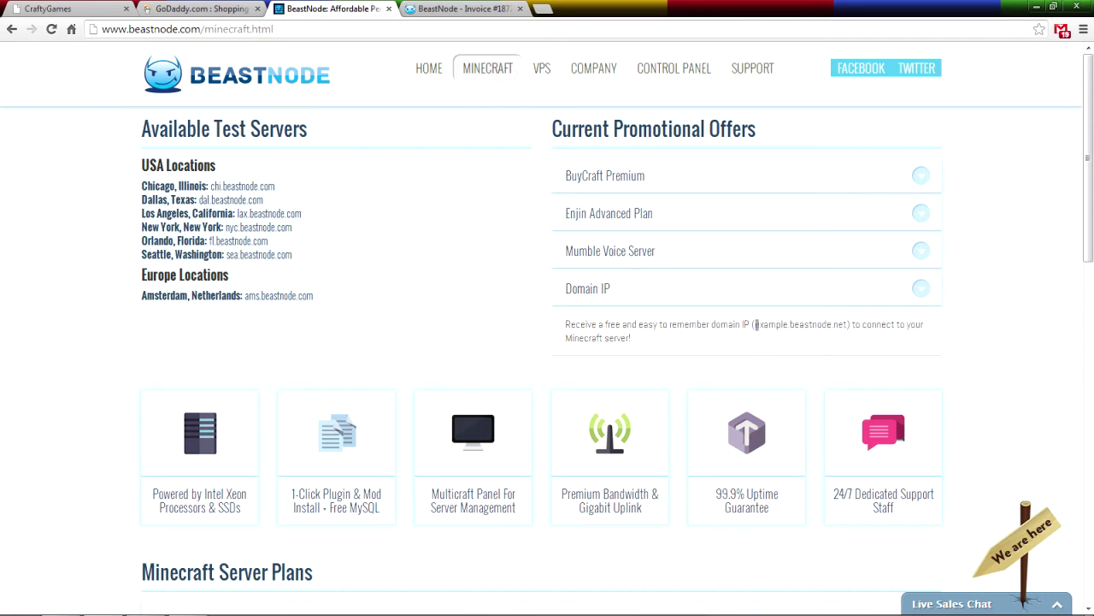
{"action": "left_click_drag", "start_coordinate": [756, 325], "coordinate": [789, 325]}
{"action": "left_click", "coordinate": [833, 325]}
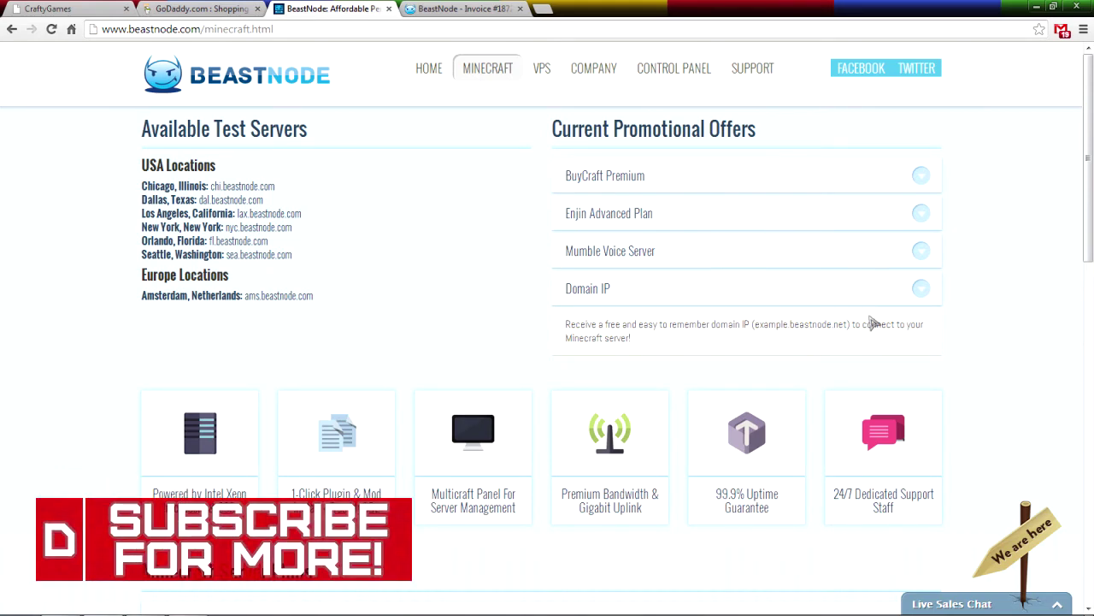
Compare the RAM and monthly prices of the Minecraft server plans from Chicken to Ghast.
{"action": "scroll", "coordinate": [873, 323], "scroll_direction": "down", "scroll_amount": 3}
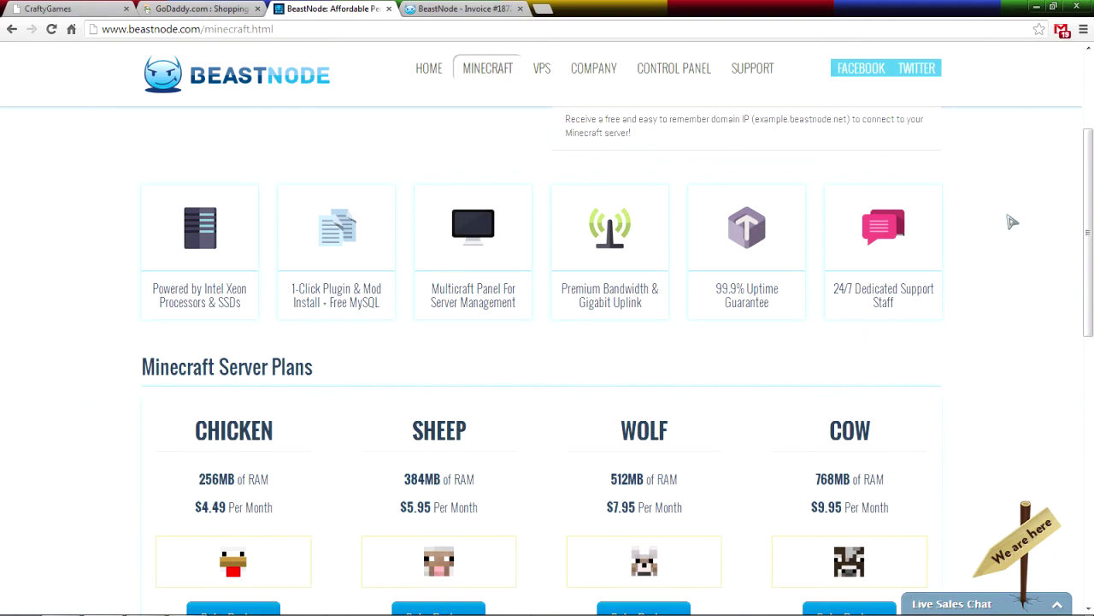
{"action": "scroll", "coordinate": [1013, 223], "scroll_direction": "down", "scroll_amount": 3}
{"action": "scroll", "coordinate": [1014, 222], "scroll_direction": "up", "scroll_amount": 3}
{"action": "scroll", "coordinate": [1018, 224], "scroll_direction": "down", "scroll_amount": 3}
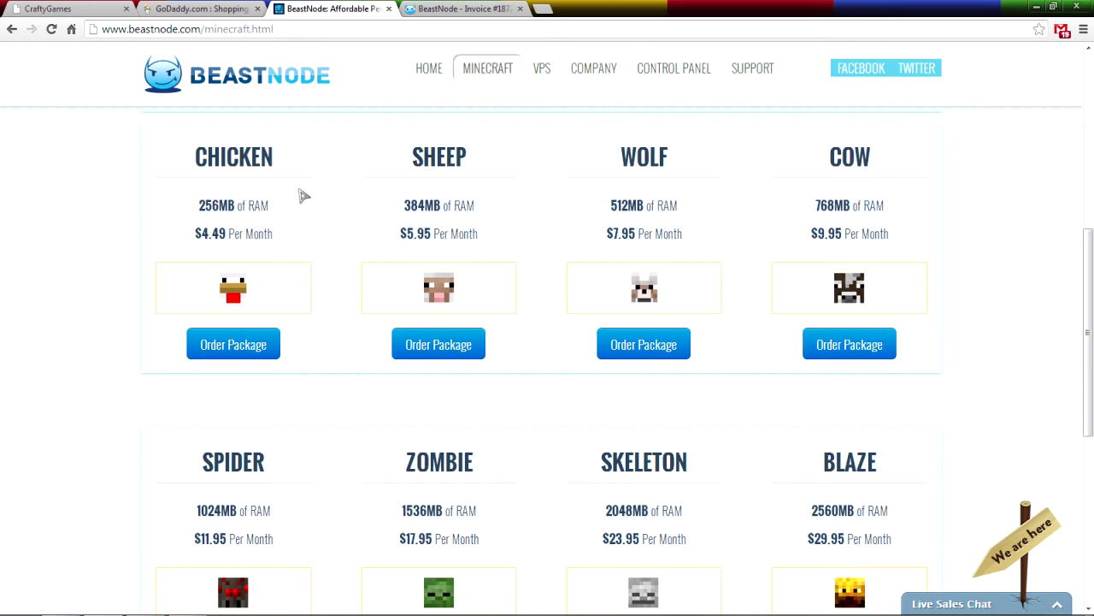
{"action": "scroll", "coordinate": [304, 196], "scroll_direction": "down", "scroll_amount": 1}
{"action": "scroll", "coordinate": [416, 227], "scroll_direction": "down", "scroll_amount": 3}
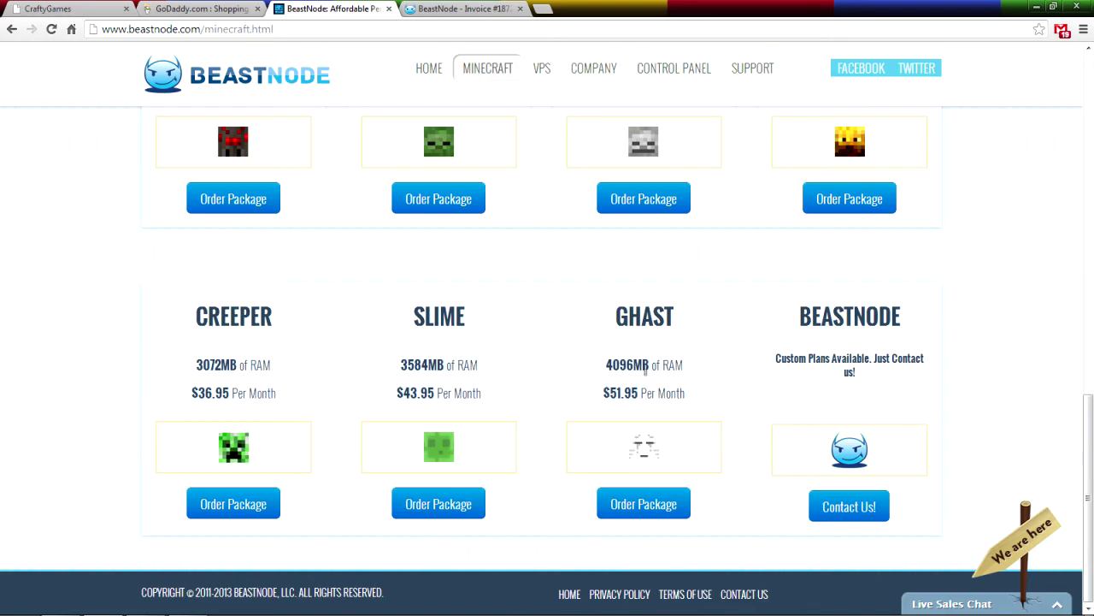
{"action": "scroll", "coordinate": [743, 373], "scroll_direction": "up", "scroll_amount": 4}
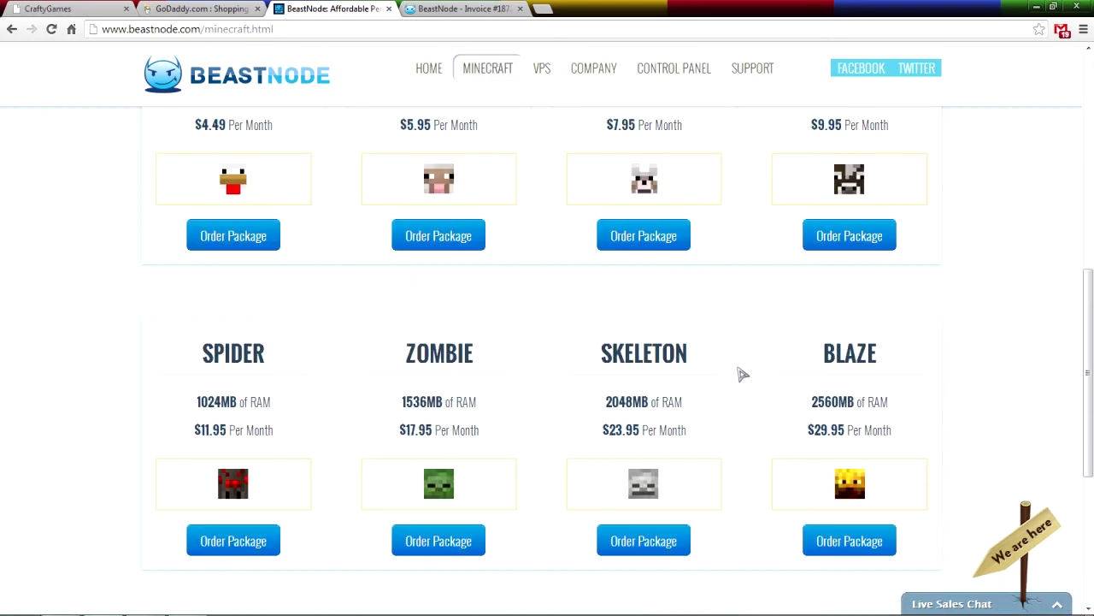
{"action": "scroll", "coordinate": [743, 374], "scroll_direction": "up", "scroll_amount": 3}
{"action": "scroll", "coordinate": [741, 373], "scroll_direction": "down", "scroll_amount": 3}
{"action": "scroll", "coordinate": [527, 398], "scroll_direction": "up", "scroll_amount": 3}
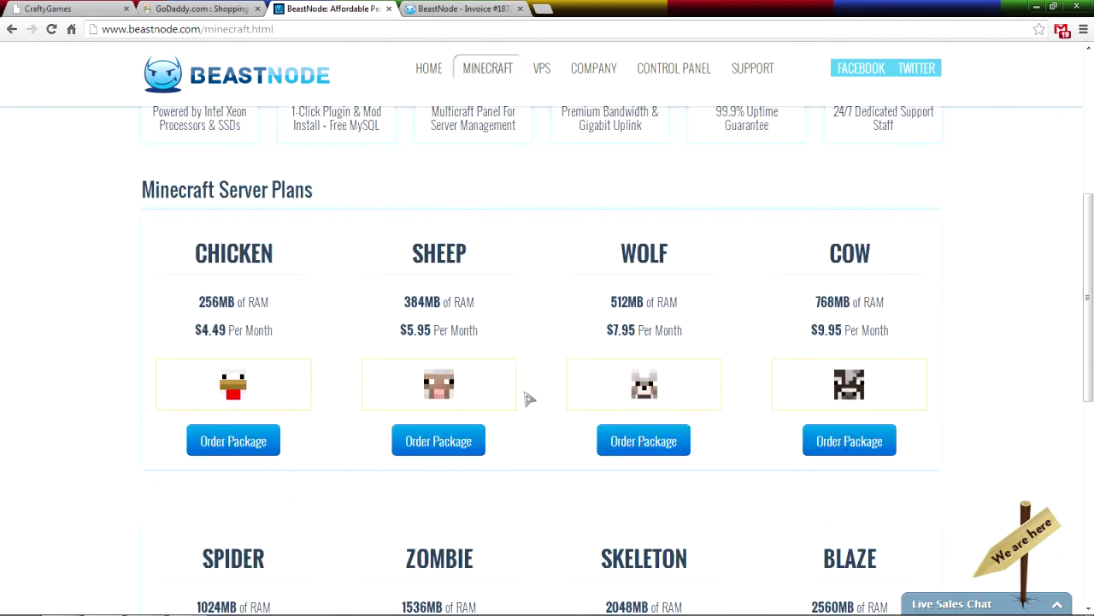
{"action": "scroll", "coordinate": [527, 398], "scroll_direction": "down", "scroll_amount": 2}
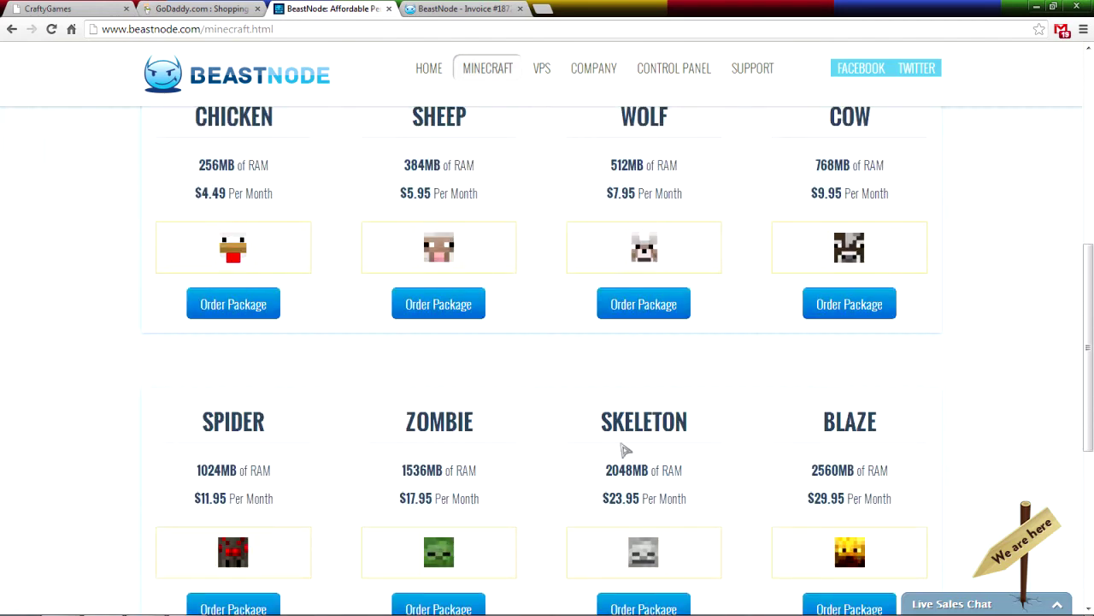
Review the available Minecraft server plans again and open the order page from the Skeleton package.
{"action": "scroll", "coordinate": [777, 410], "scroll_direction": "down", "scroll_amount": 5}
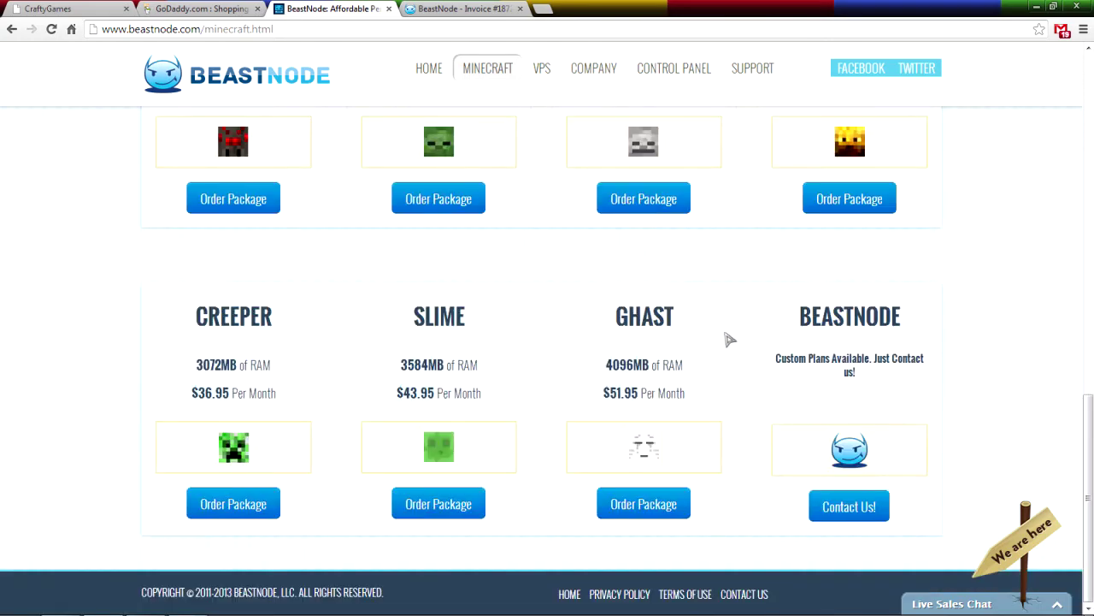
{"action": "scroll", "coordinate": [728, 339], "scroll_direction": "up", "scroll_amount": 3}
{"action": "scroll", "coordinate": [728, 339], "scroll_direction": "up", "scroll_amount": 4}
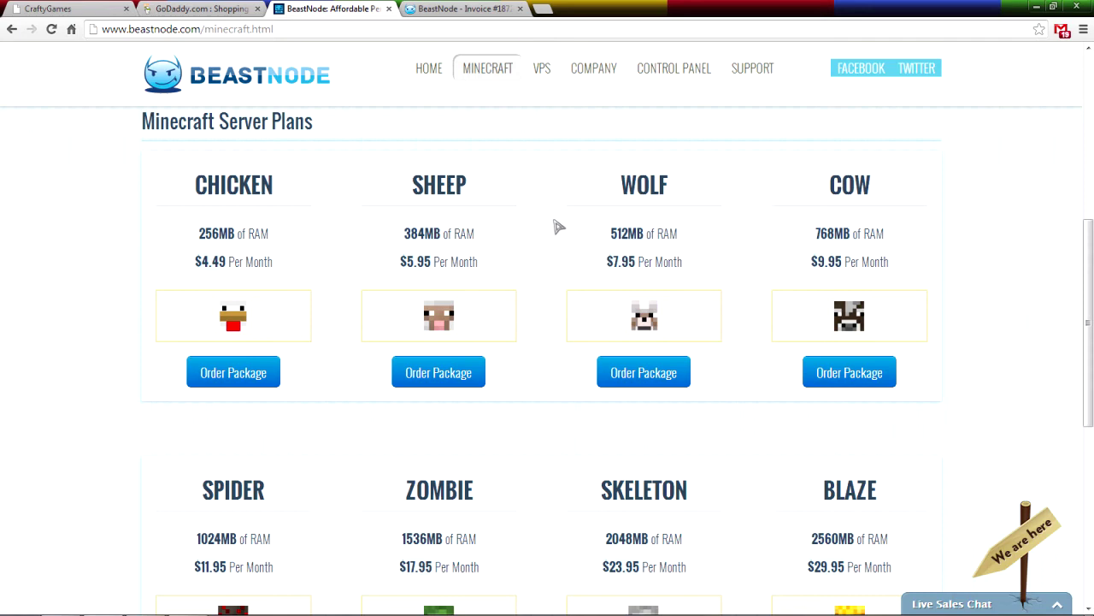
{"action": "scroll", "coordinate": [559, 210], "scroll_direction": "down", "scroll_amount": 2}
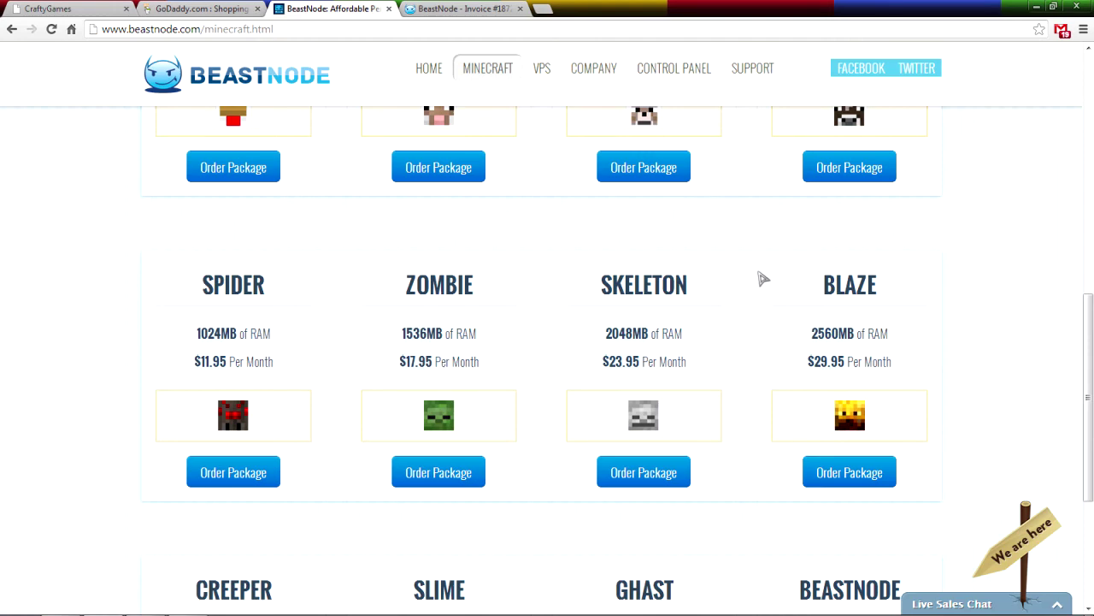
{"action": "scroll", "coordinate": [733, 317], "scroll_direction": "down", "scroll_amount": 1}
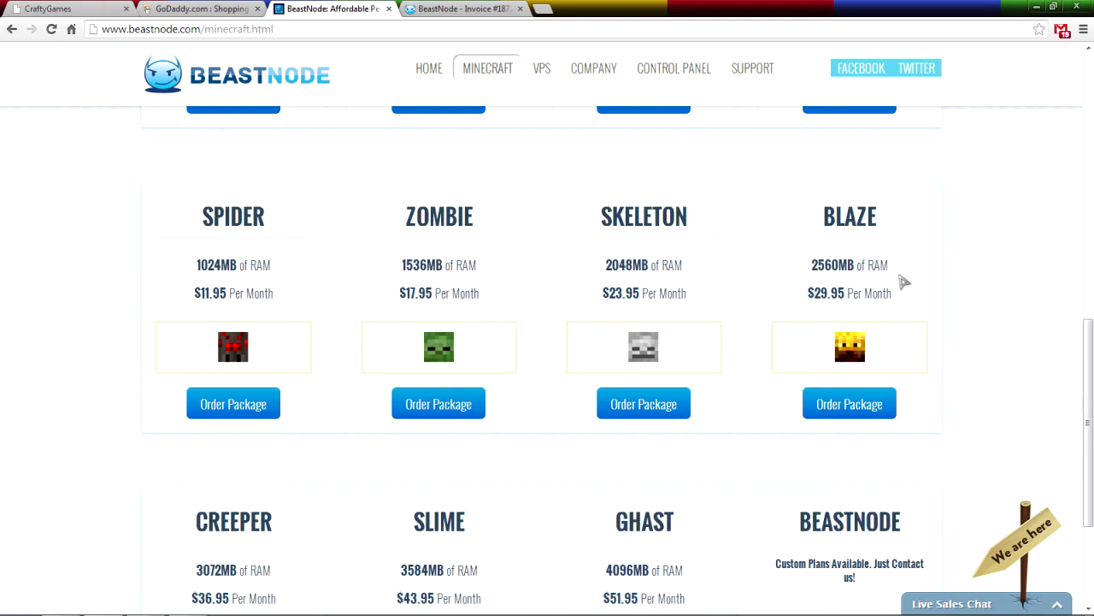
{"action": "left_click", "coordinate": [670, 405]}
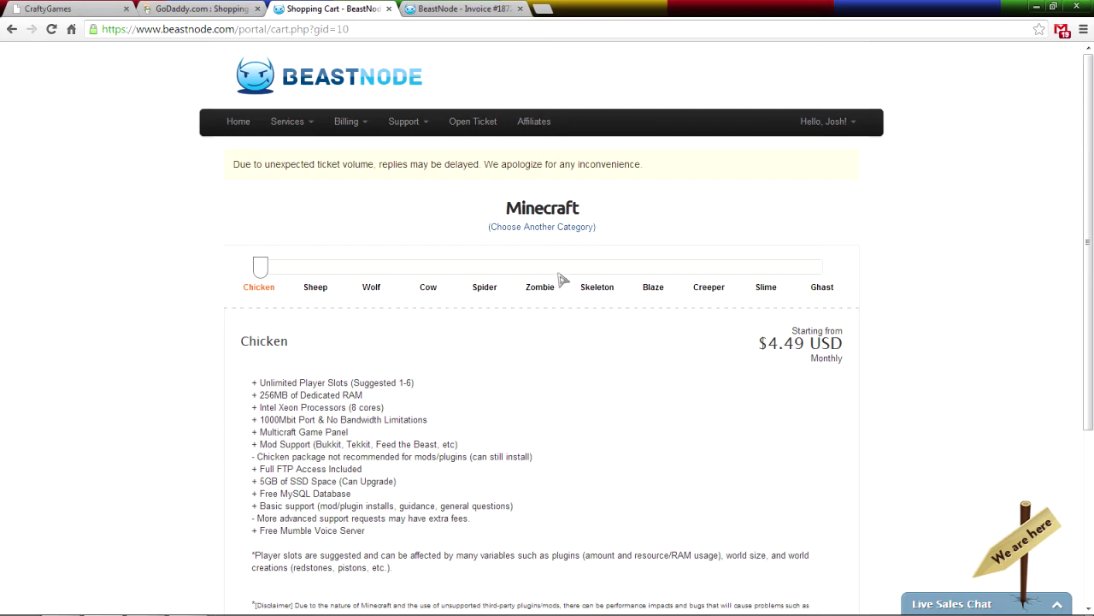
Look over the Chicken plan's details and switch the plan selection to Skeleton.
{"action": "scroll", "coordinate": [637, 252], "scroll_direction": "down", "scroll_amount": 3}
{"action": "scroll", "coordinate": [630, 467], "scroll_direction": "up", "scroll_amount": 3}
{"action": "left_click_drag", "start_coordinate": [269, 274], "coordinate": [828, 282]}
{"action": "left_click_drag", "start_coordinate": [714, 285], "coordinate": [633, 291]}
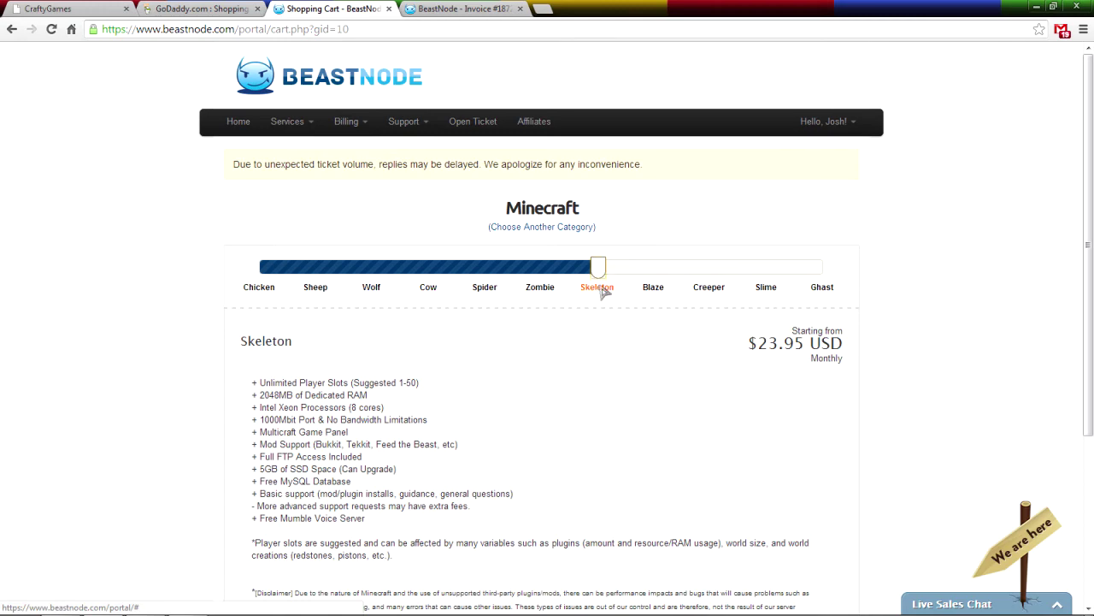
Read the Skeleton plan's features, including the free MySQL database, and order the package.
{"action": "scroll", "coordinate": [657, 358], "scroll_direction": "down", "scroll_amount": 3}
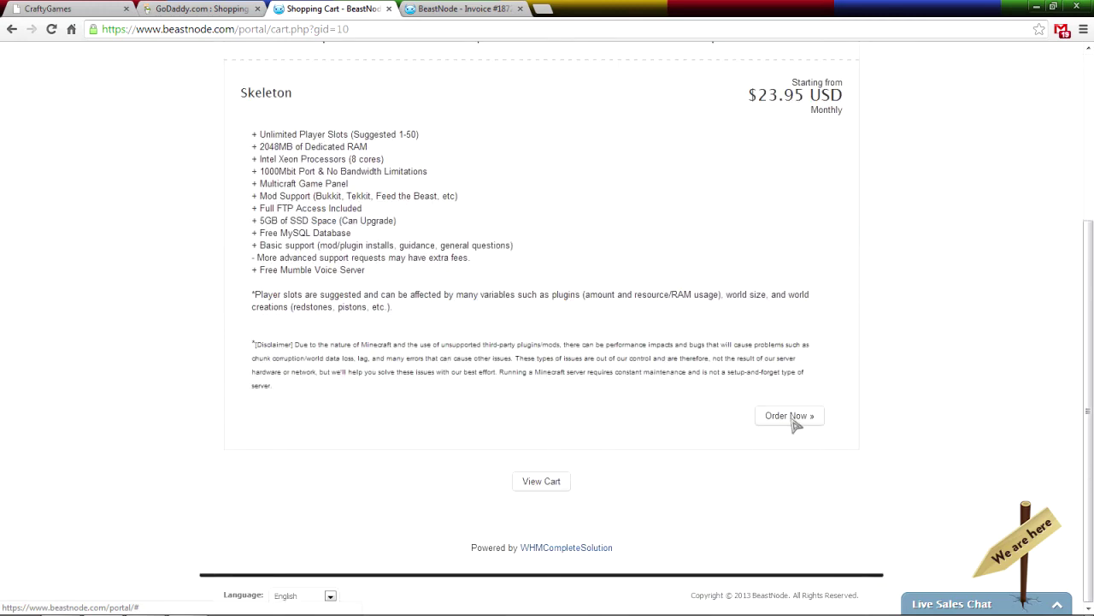
{"action": "left_click_drag", "start_coordinate": [637, 327], "coordinate": [224, 147]}
{"action": "left_click", "coordinate": [224, 147]}
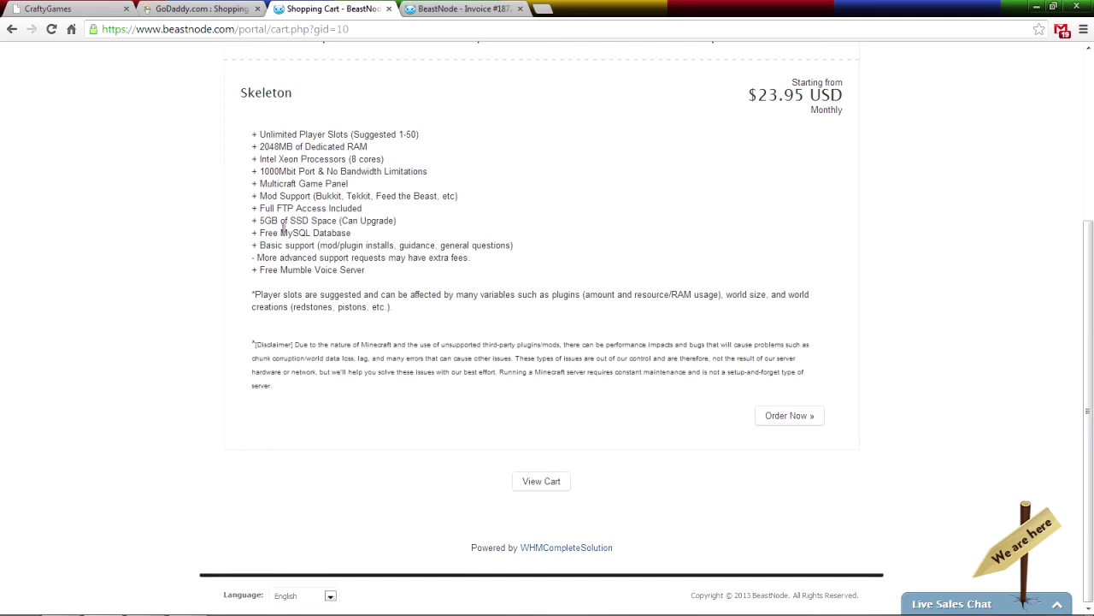
{"action": "left_click_drag", "start_coordinate": [279, 233], "coordinate": [349, 233]}
{"action": "left_click", "coordinate": [412, 232]}
{"action": "left_click", "coordinate": [805, 423]}
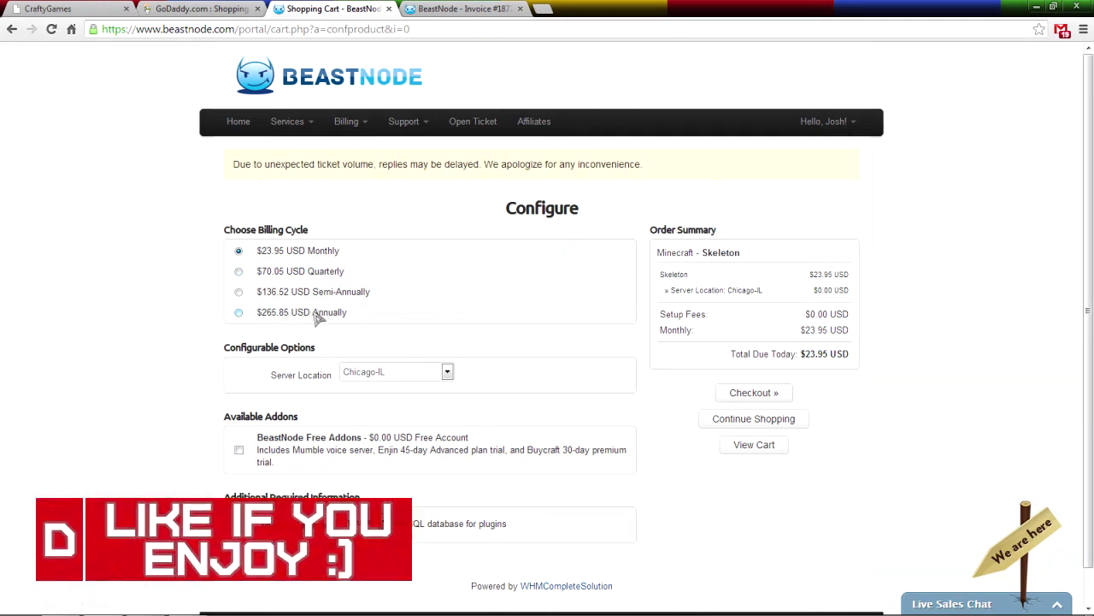
Check the server location choices, keep Chicago-IL, and include the BeastNode Free Addons in the order.
{"action": "left_click", "coordinate": [436, 374]}
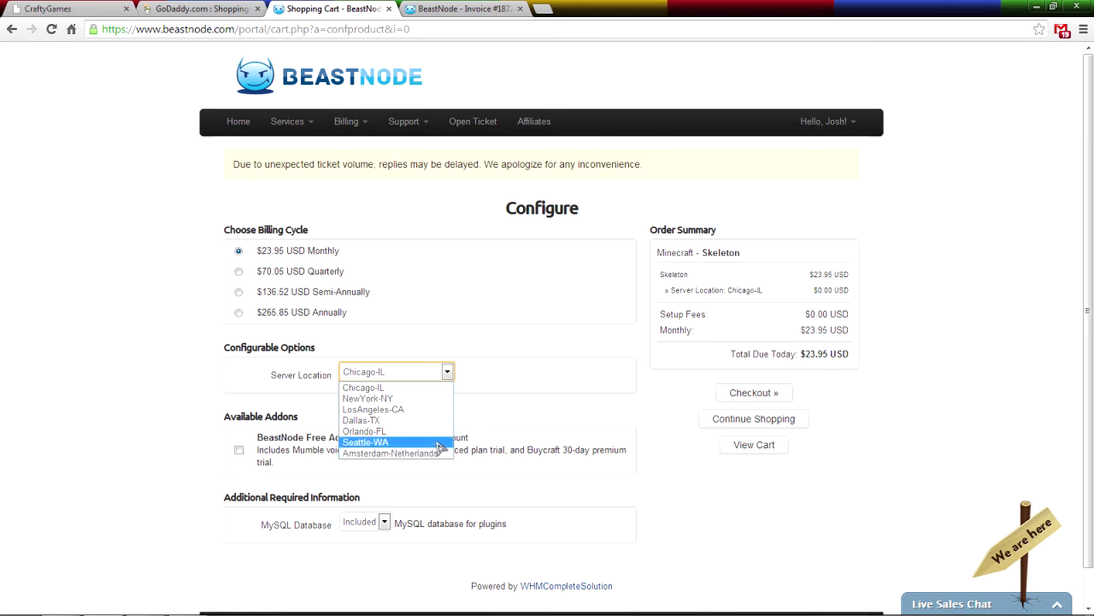
{"action": "left_click", "coordinate": [446, 377]}
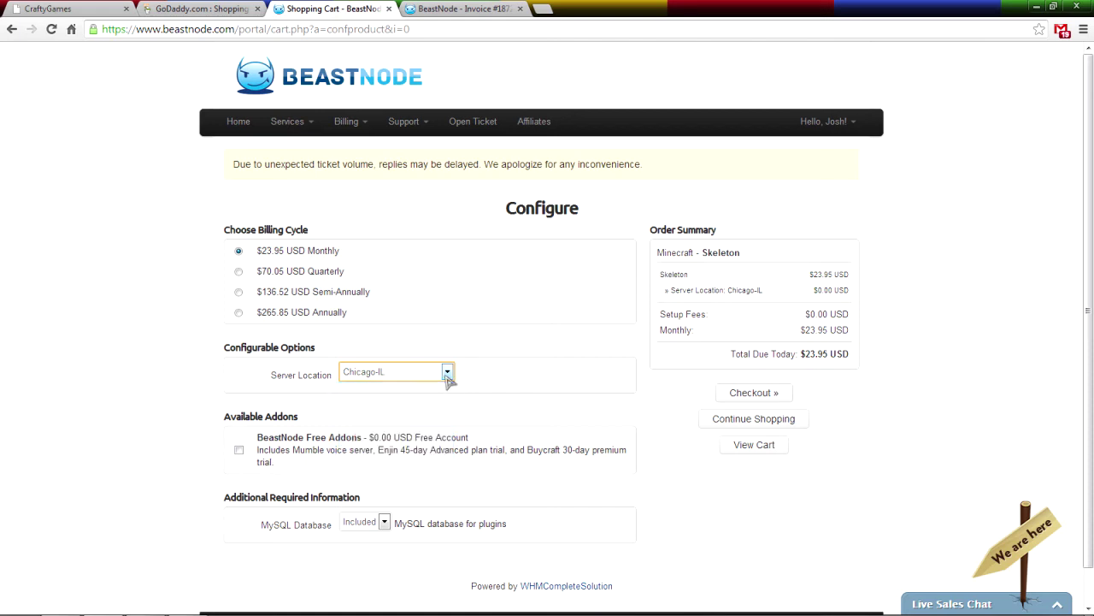
{"action": "left_click", "coordinate": [239, 451]}
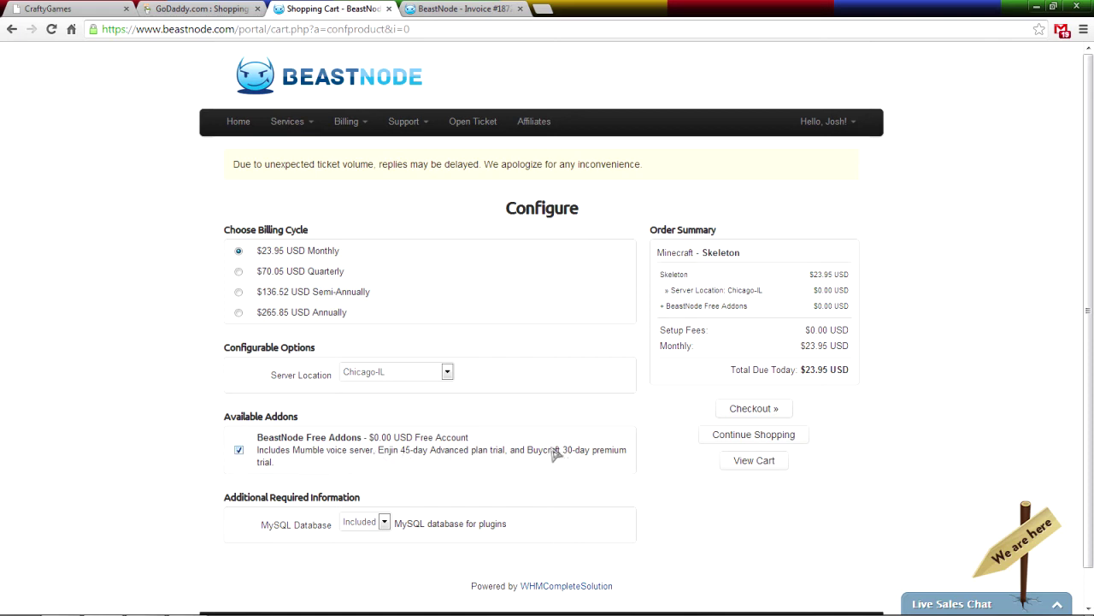
Proceed to checkout and review the order summary, customer details, payment methods and Terms of Service agreement.
{"action": "scroll", "coordinate": [482, 468], "scroll_direction": "down", "scroll_amount": 1}
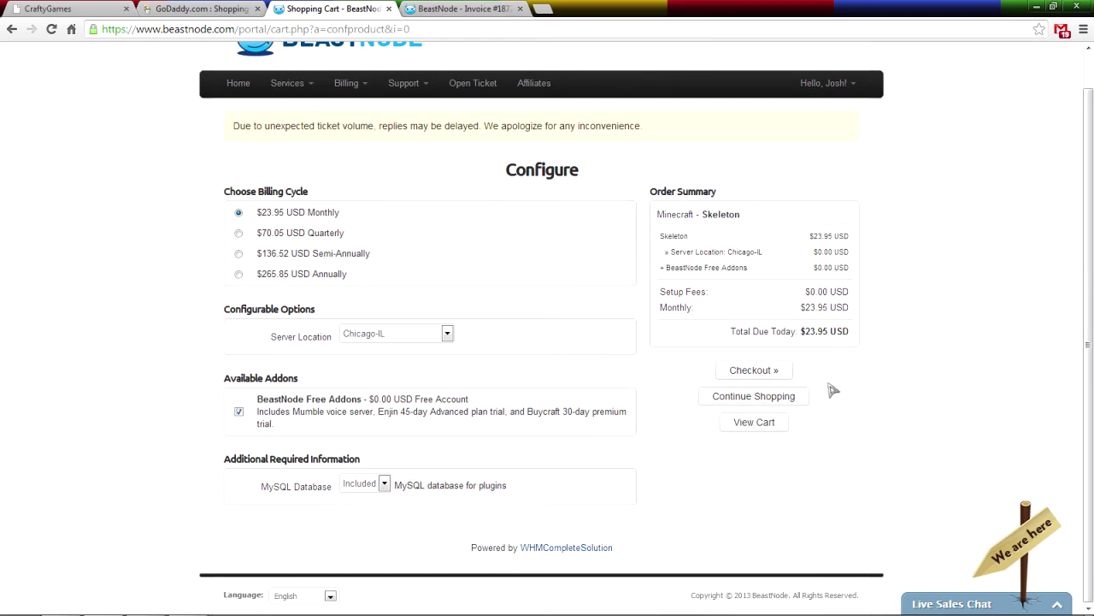
{"action": "left_click", "coordinate": [760, 372]}
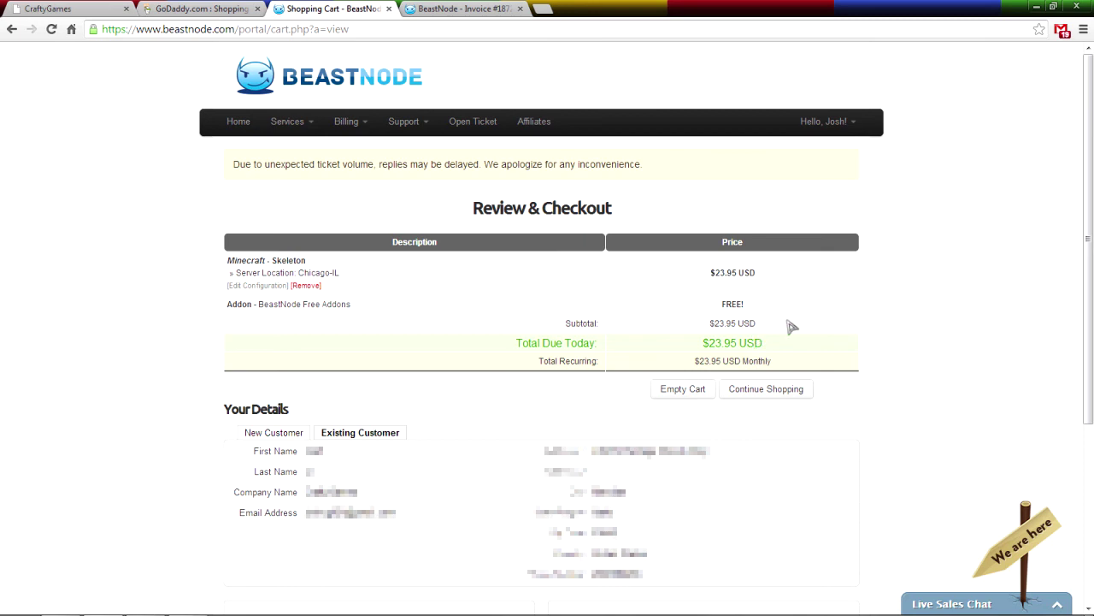
{"action": "scroll", "coordinate": [849, 363], "scroll_direction": "down", "scroll_amount": 2}
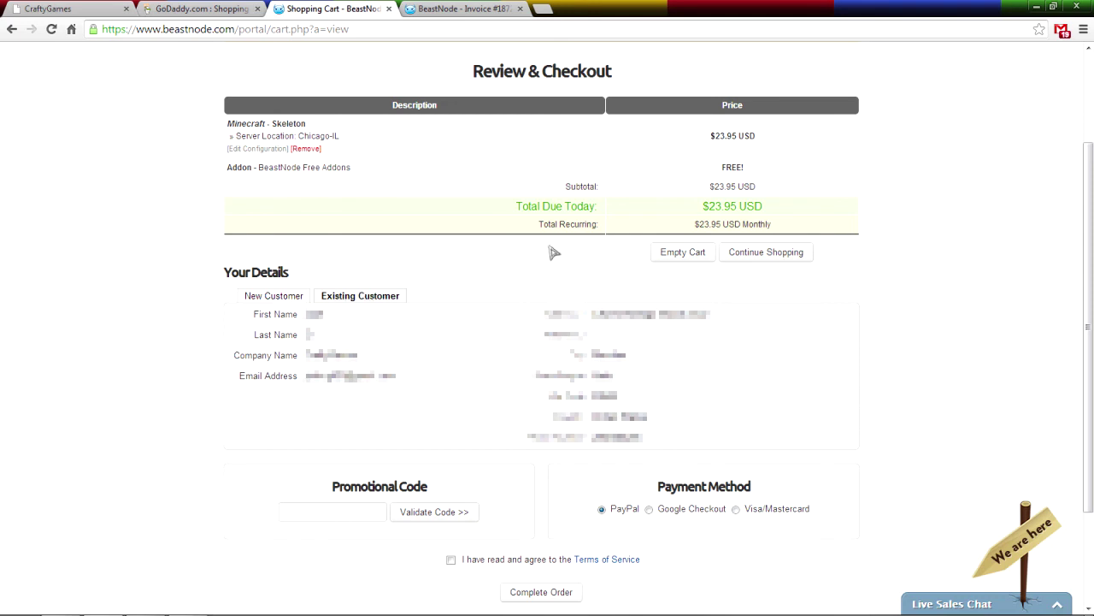
{"action": "scroll", "coordinate": [640, 339], "scroll_direction": "up", "scroll_amount": 2}
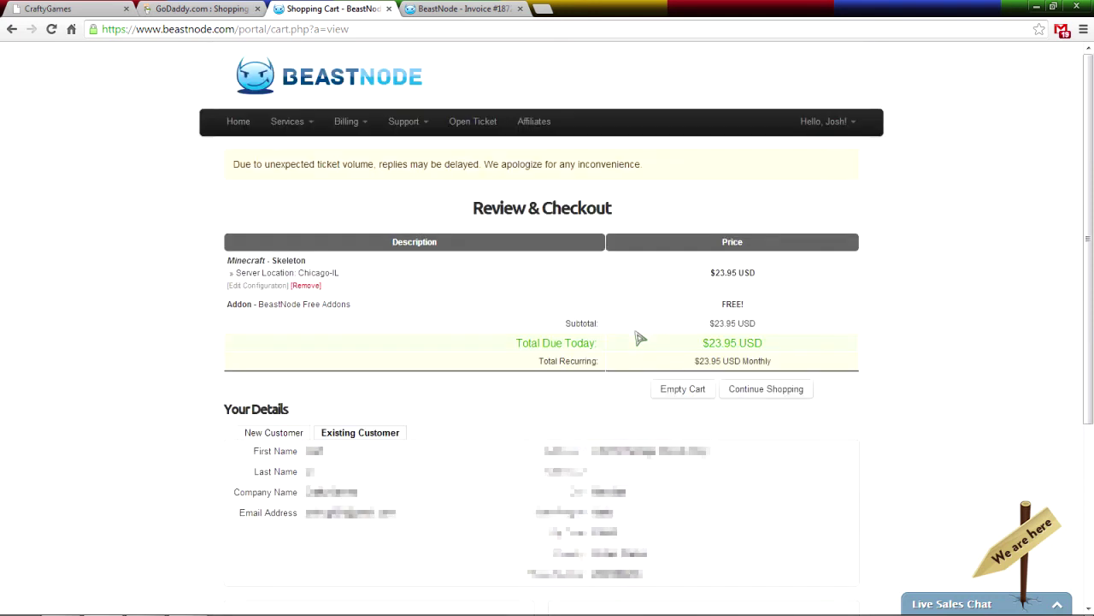
{"action": "scroll", "coordinate": [641, 339], "scroll_direction": "down", "scroll_amount": 2}
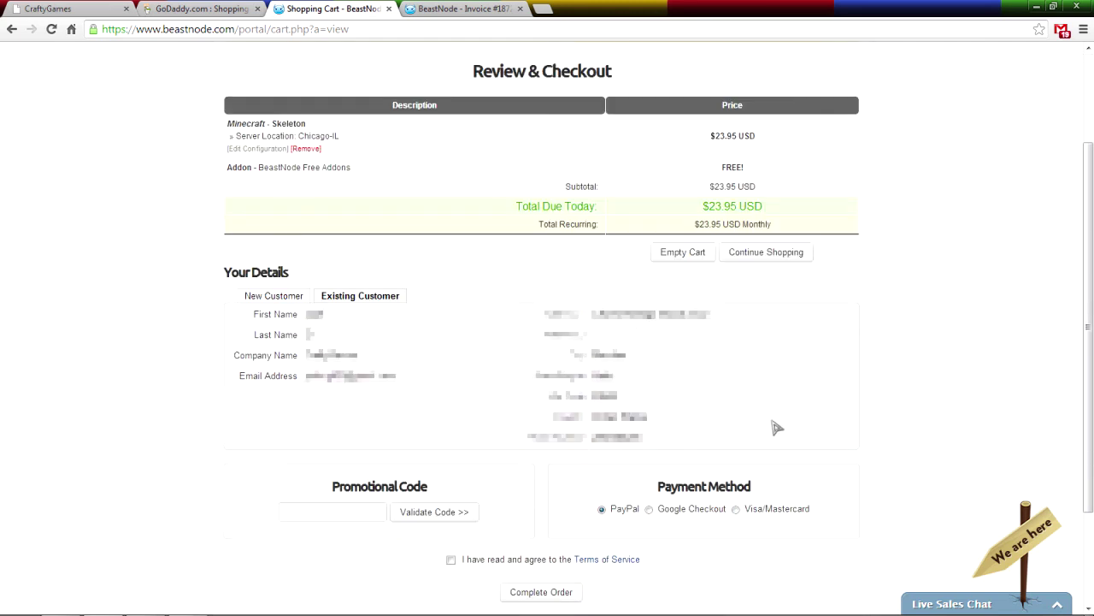
{"action": "left_click", "coordinate": [550, 560]}
Switch to the open BeastNode invoice and examine its Sheep, Skeleton and Cow server line items.
{"action": "left_click", "coordinate": [481, 11]}
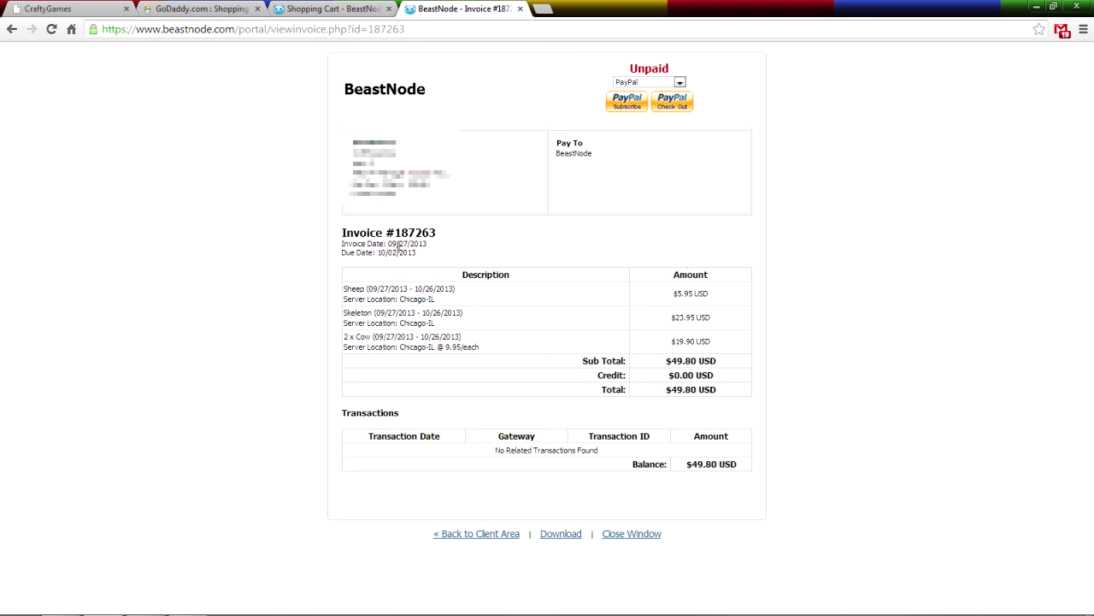
{"action": "left_click_drag", "start_coordinate": [344, 289], "coordinate": [355, 289]}
{"action": "left_click", "coordinate": [356, 315]}
{"action": "left_click_drag", "start_coordinate": [343, 337], "coordinate": [389, 337]}
{"action": "left_click", "coordinate": [392, 337]}
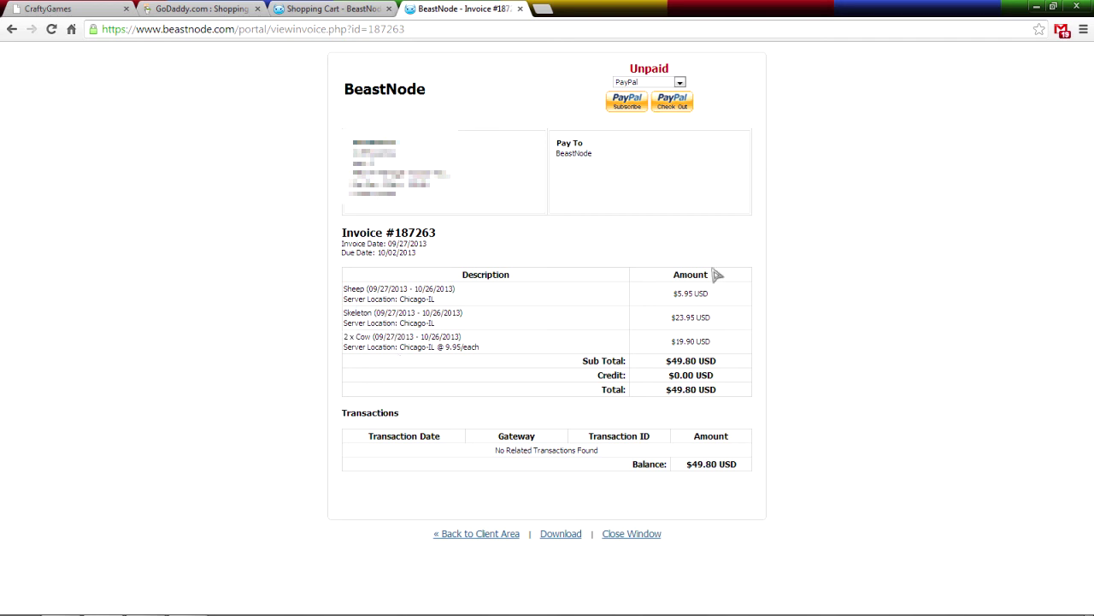